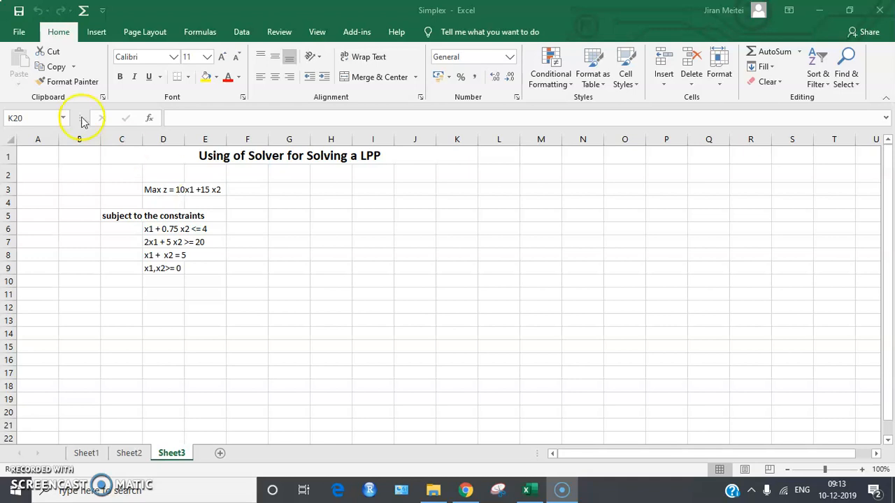
Enable the Solver Add-in from the Excel Add-ins list in the program options and check for the Solver command
{"action": "left_click", "coordinate": [18, 37]}
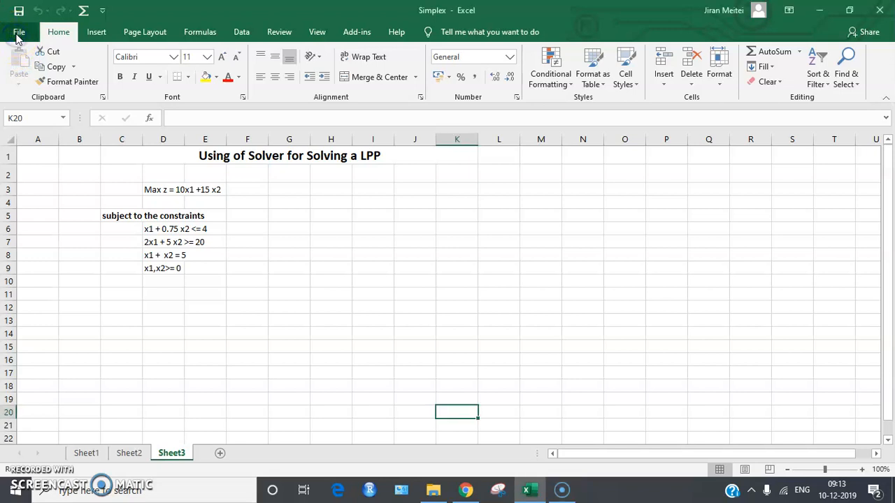
{"action": "left_click", "coordinate": [17, 37]}
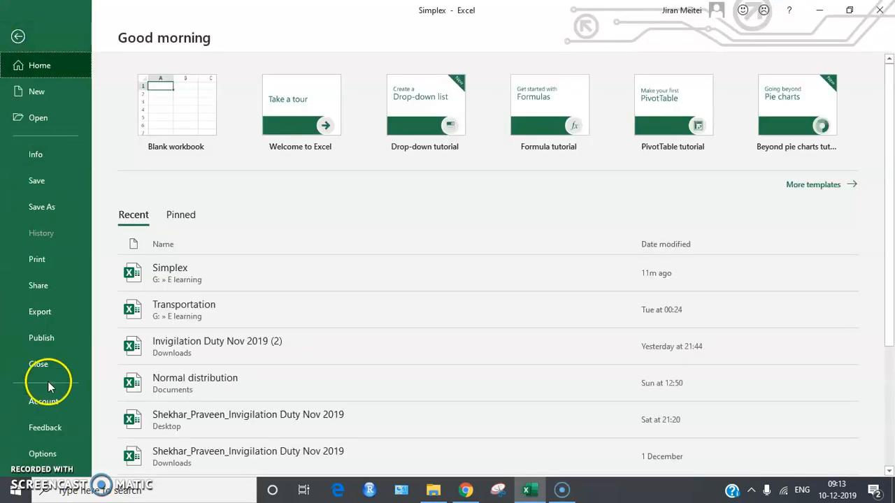
{"action": "left_click", "coordinate": [39, 454]}
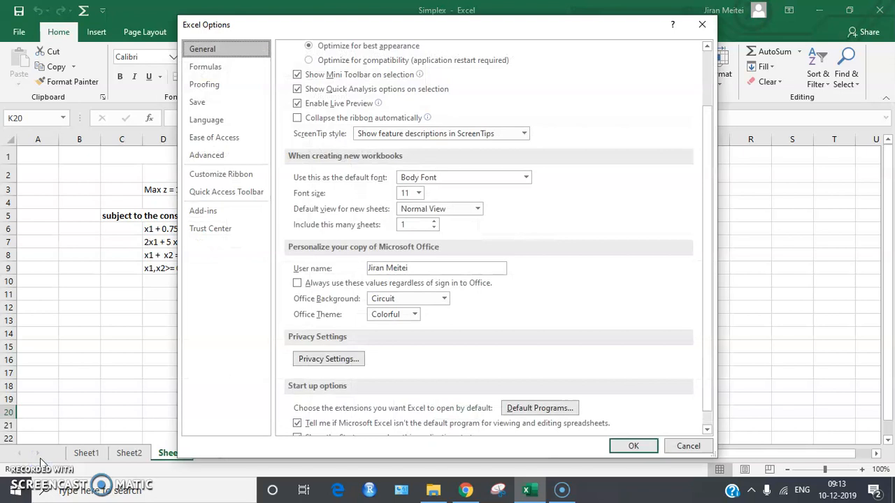
{"action": "left_click", "coordinate": [209, 214]}
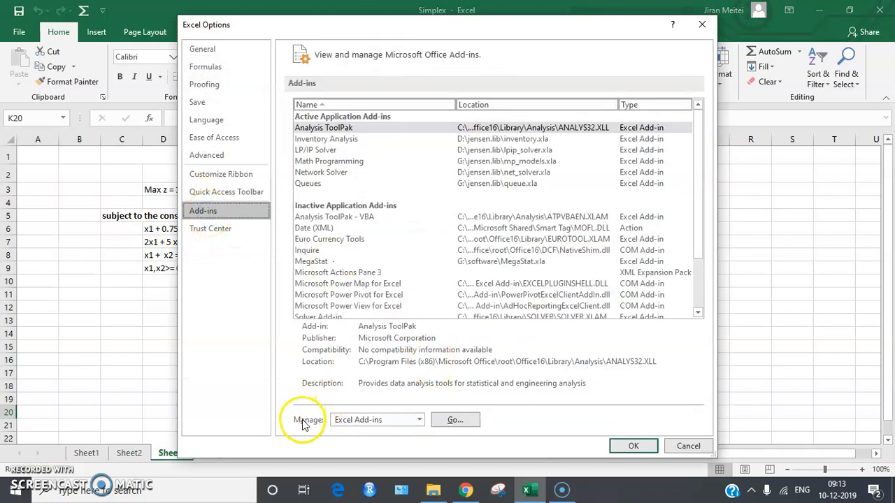
{"action": "left_click", "coordinate": [419, 421]}
{"action": "left_click", "coordinate": [420, 421]}
{"action": "left_click", "coordinate": [448, 421]}
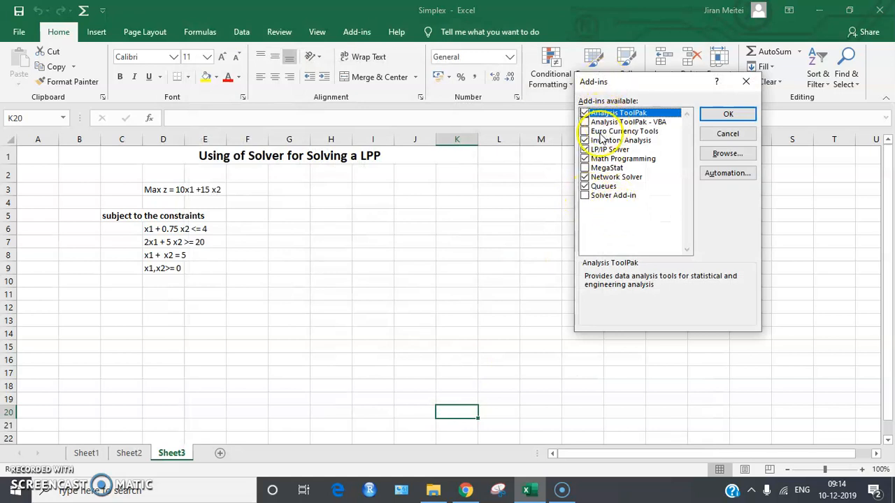
{"action": "left_click", "coordinate": [586, 199]}
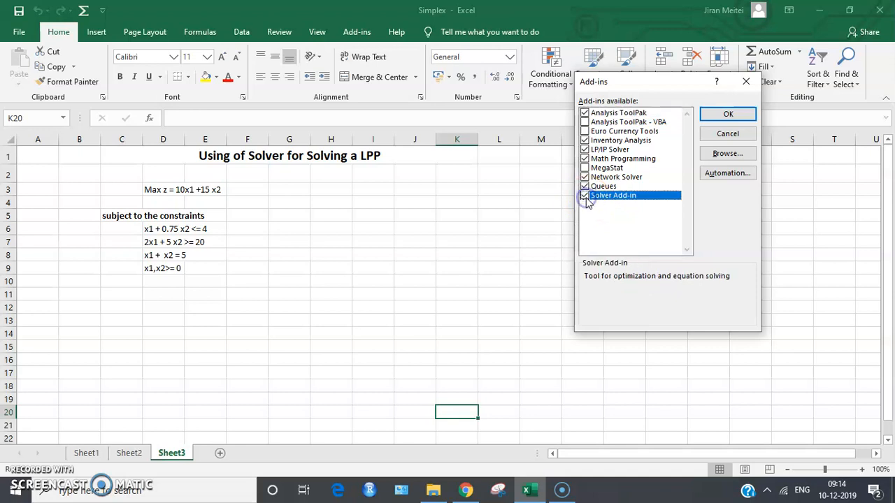
{"action": "left_click", "coordinate": [728, 113]}
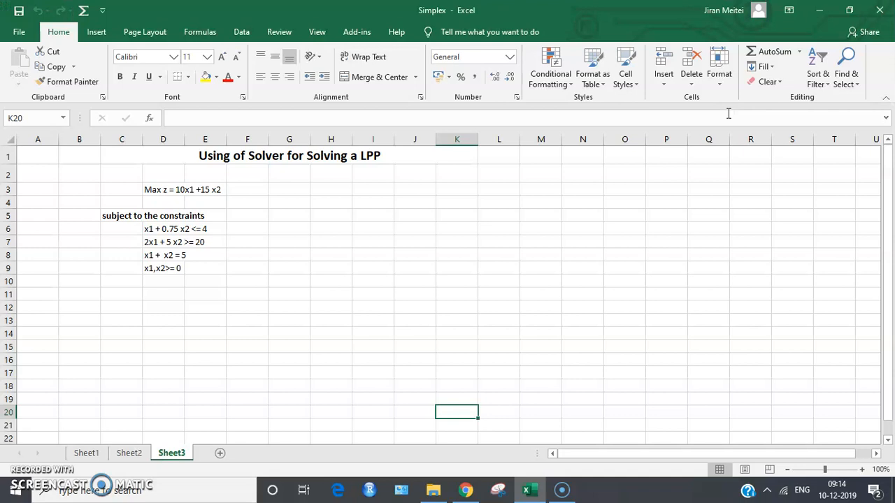
{"action": "left_click", "coordinate": [242, 35]}
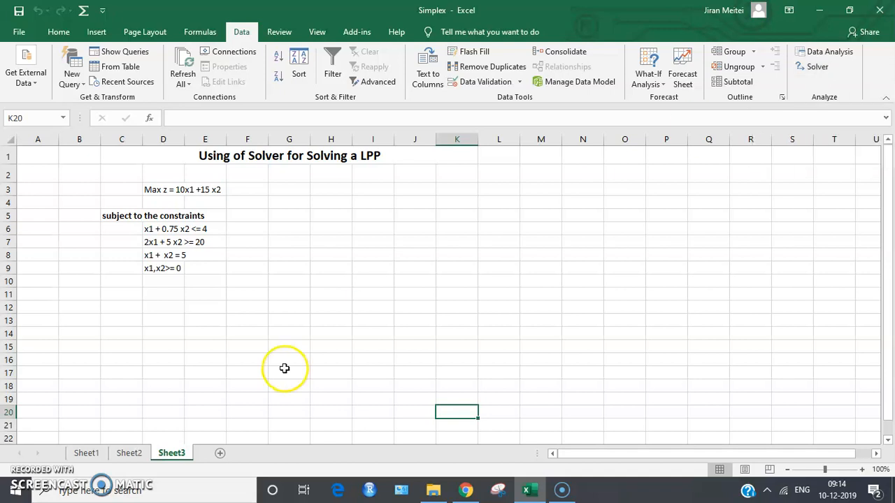
Enter the label "Z co-eff for decision variables" in cell E12
{"action": "left_click", "coordinate": [194, 308]}
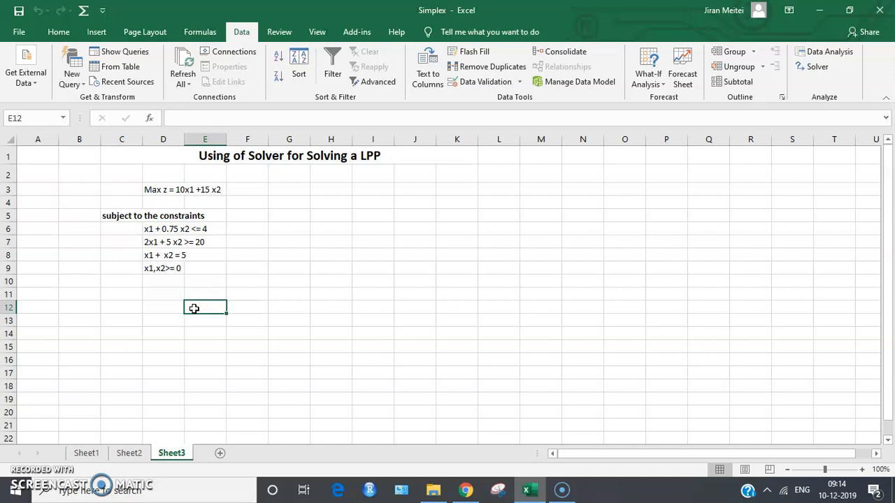
{"action": "type", "text": "Z co-"}
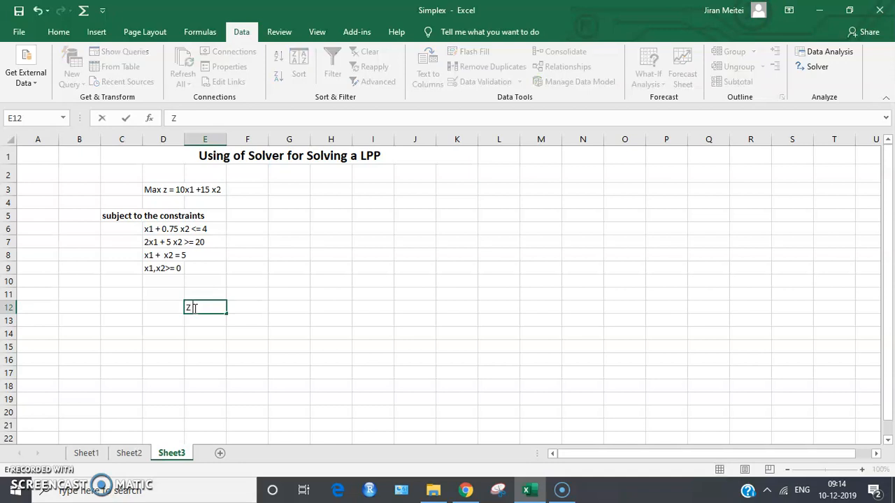
{"action": "type", "text": "f"}
{"action": "key", "text": "BackSpace"}
{"action": "type", "text": "eff for de"}
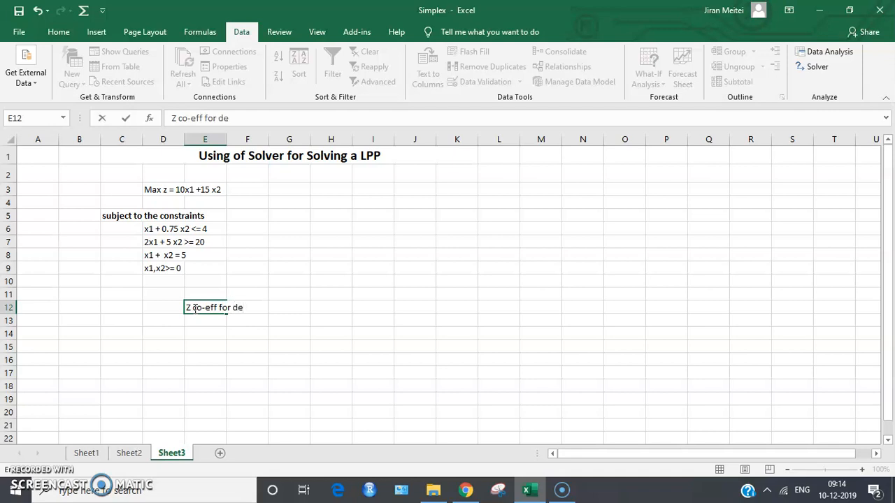
{"action": "type", "text": "cision vari"}
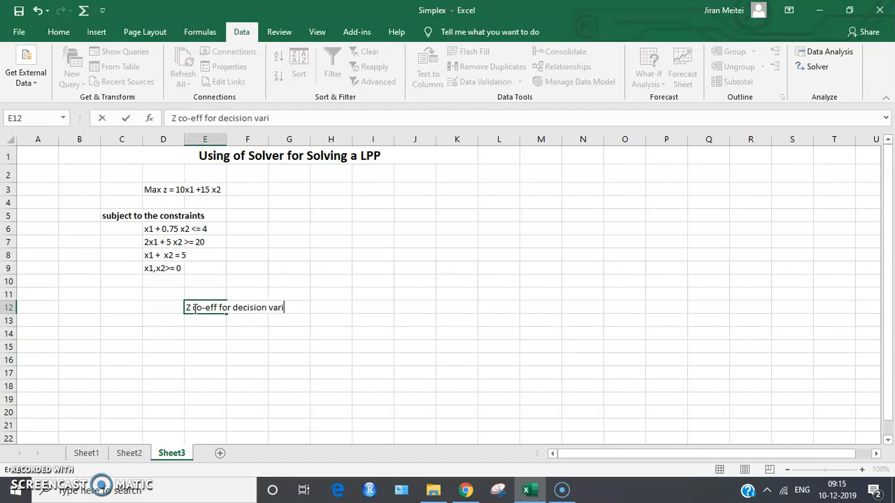
{"action": "type", "text": "ables"}
Enter the headings x1 and x2 in cells H12 and I12 and center them
{"action": "left_click", "coordinate": [341, 308]}
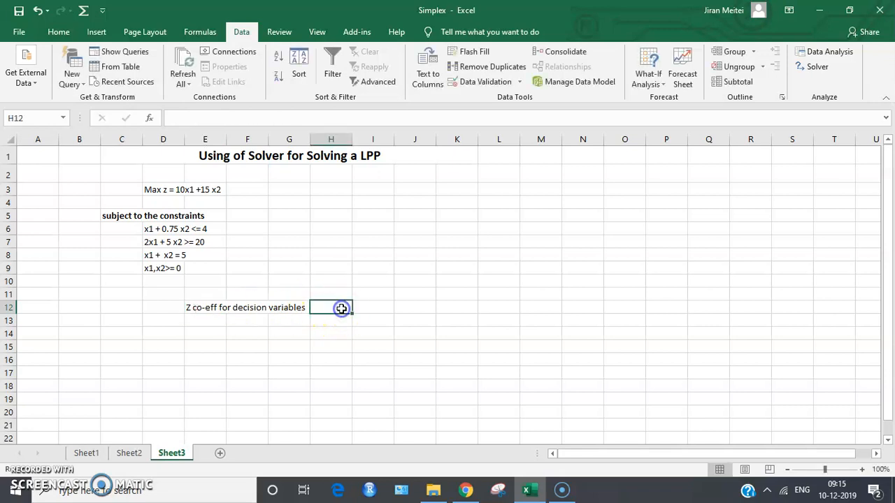
{"action": "type", "text": "x1"}
{"action": "key", "text": "Tab"}
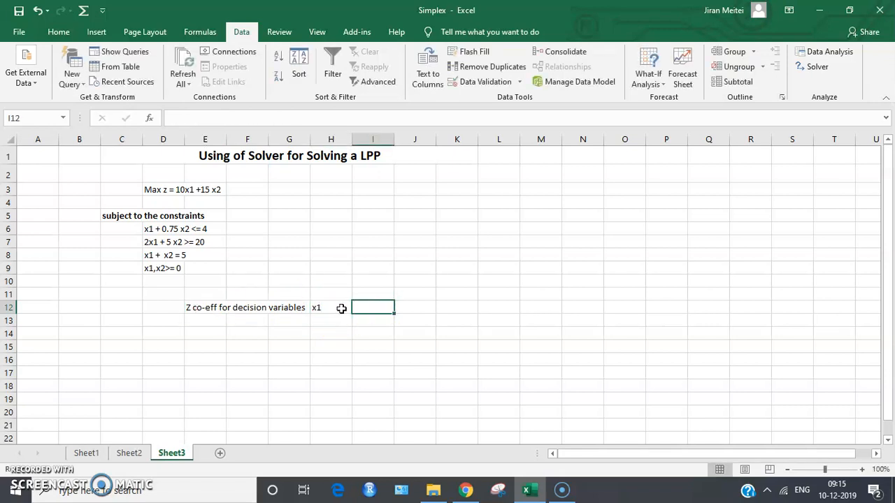
{"action": "type", "text": "x2"}
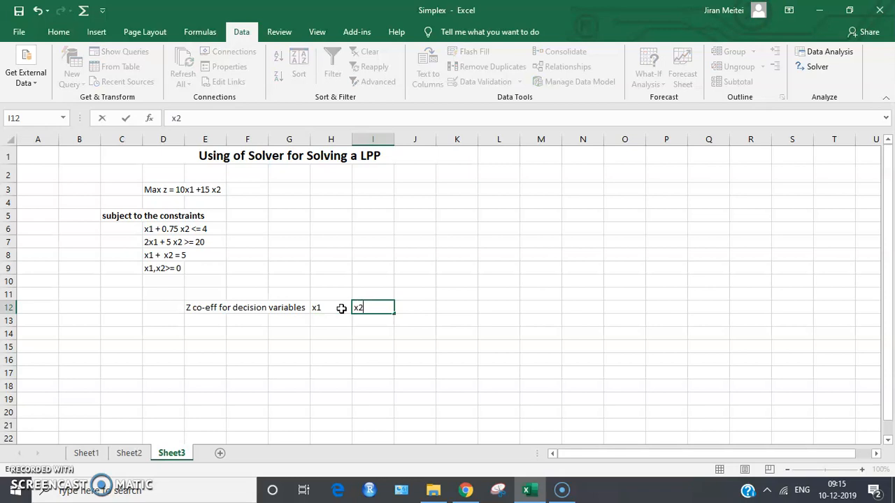
{"action": "left_click", "coordinate": [347, 325]}
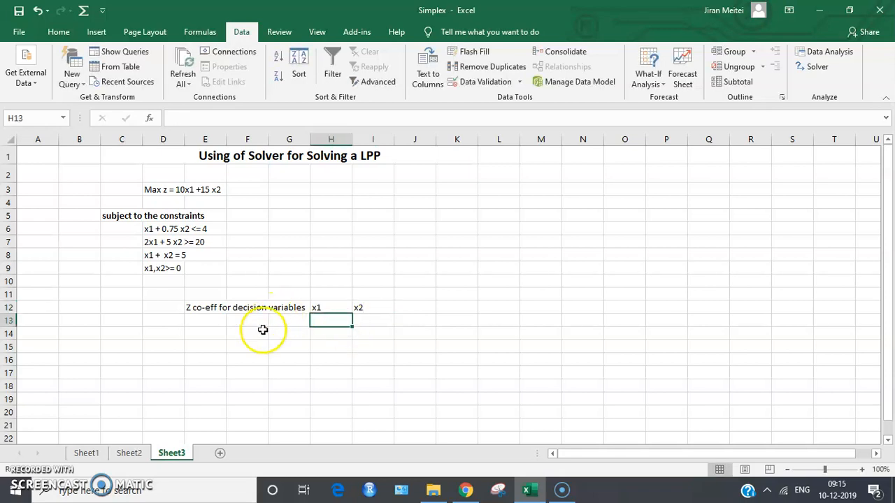
{"action": "left_click_drag", "start_coordinate": [318, 306], "coordinate": [375, 309]}
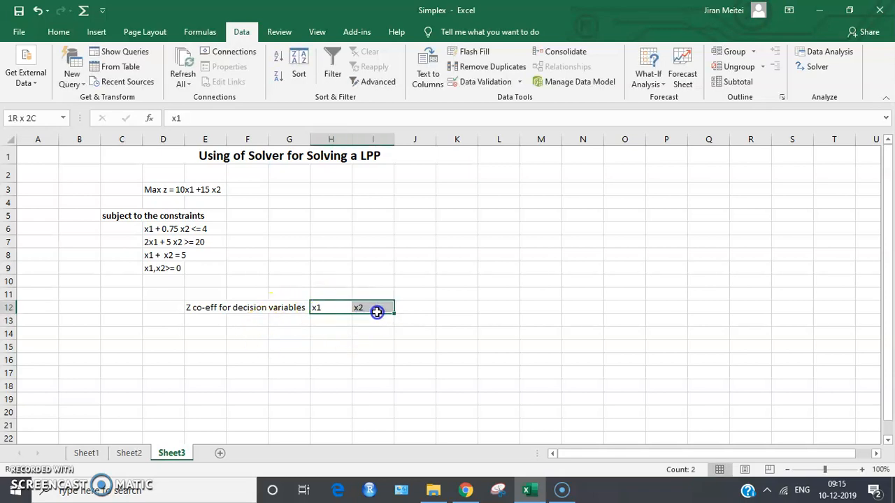
{"action": "left_click", "coordinate": [59, 31]}
{"action": "left_click", "coordinate": [274, 77]}
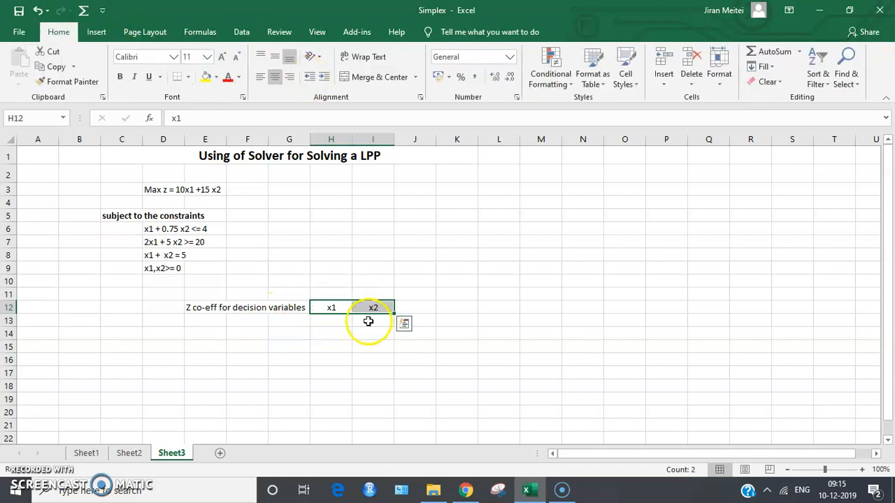
Enter the label "const. co-eff for DV" in cell E14
{"action": "left_click", "coordinate": [201, 335]}
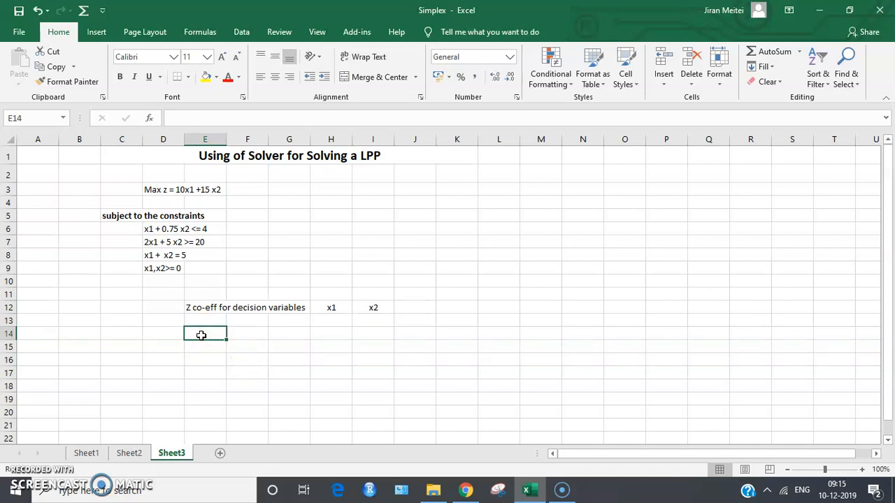
{"action": "type", "text": "const. co-e"}
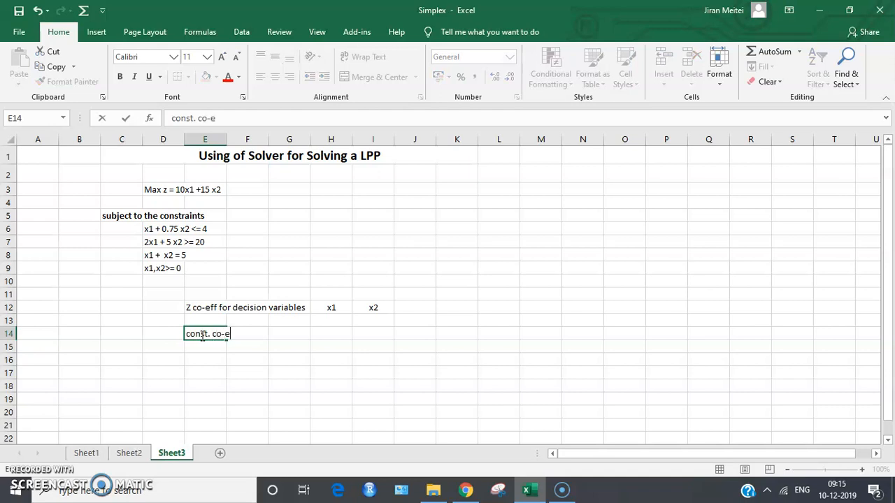
{"action": "type", "text": "ff for de"}
{"action": "key", "text": "BackSpace"}
{"action": "key", "text": "BackSpace"}
{"action": "type", "text": "DV"}
Enter the constraint table headings x1, x2 and LHS in cells H14 to J14
{"action": "left_click", "coordinate": [324, 336]}
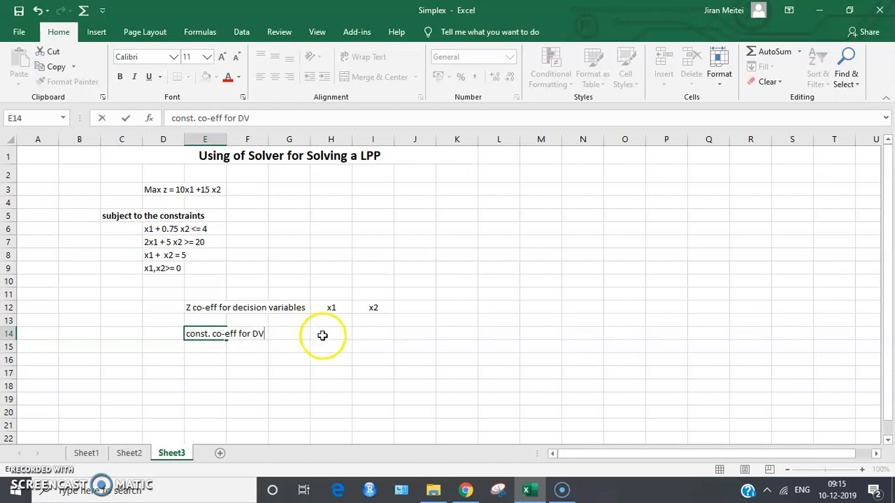
{"action": "type", "text": "x1"}
{"action": "key", "text": "Tab"}
{"action": "type", "text": "x2"}
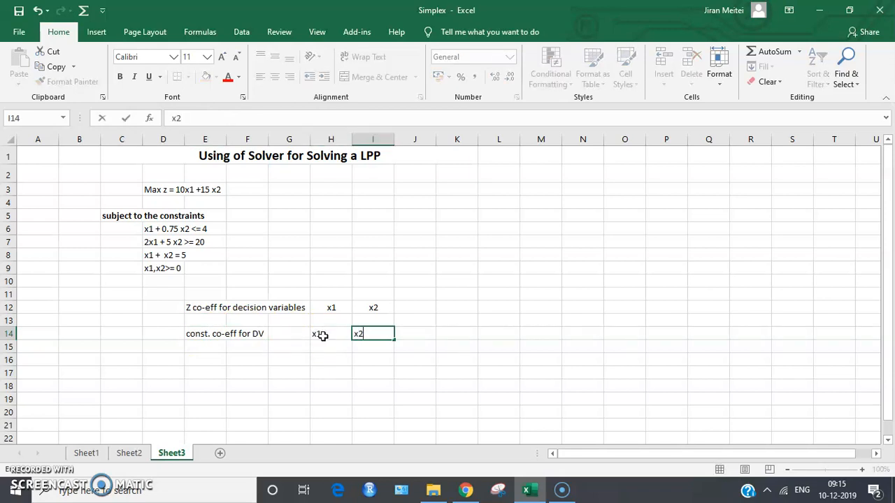
{"action": "key", "text": "Tab"}
{"action": "type", "text": "L"}
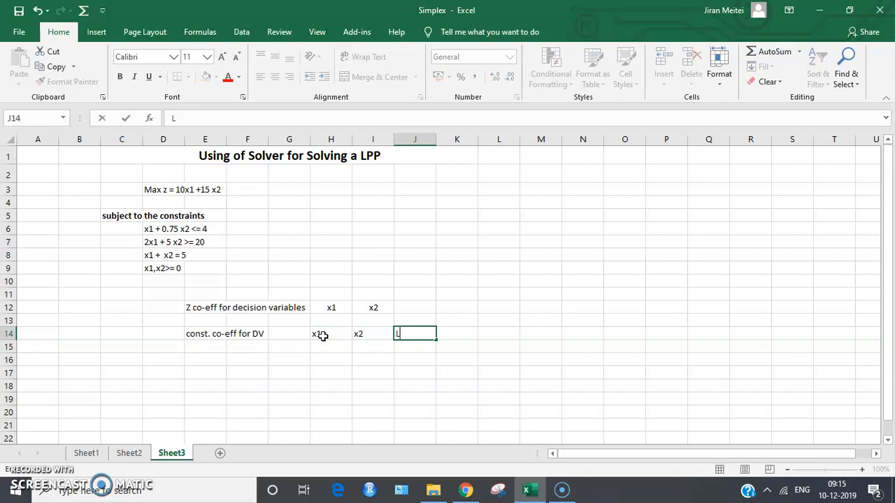
{"action": "type", "text": "HS"}
{"action": "key", "text": "Tab"}
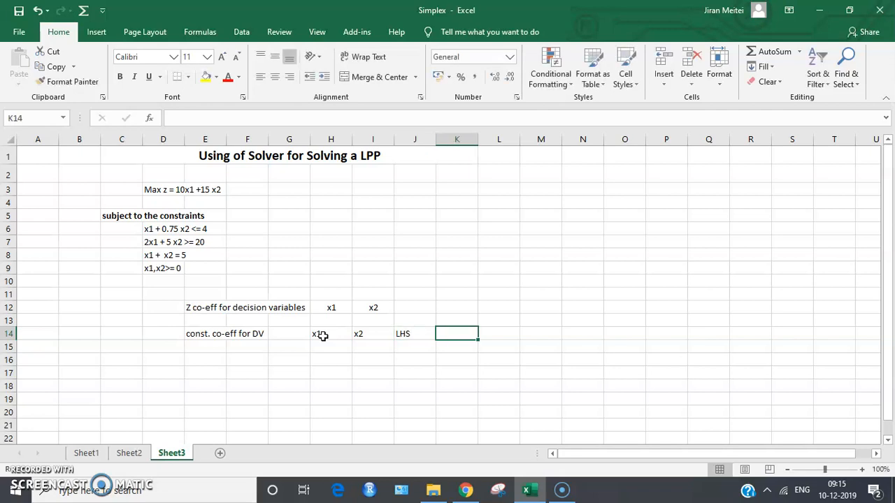
Add the headings Relations, RHS and Slack/Surplus in cells K14 to M14
{"action": "type", "text": "Rela"}
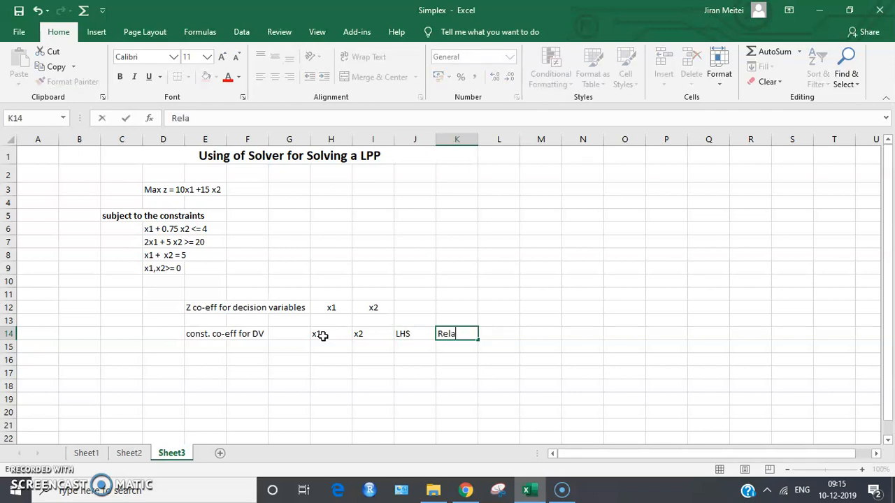
{"action": "type", "text": "tions"}
{"action": "key", "text": "Tab"}
{"action": "type", "text": "R"}
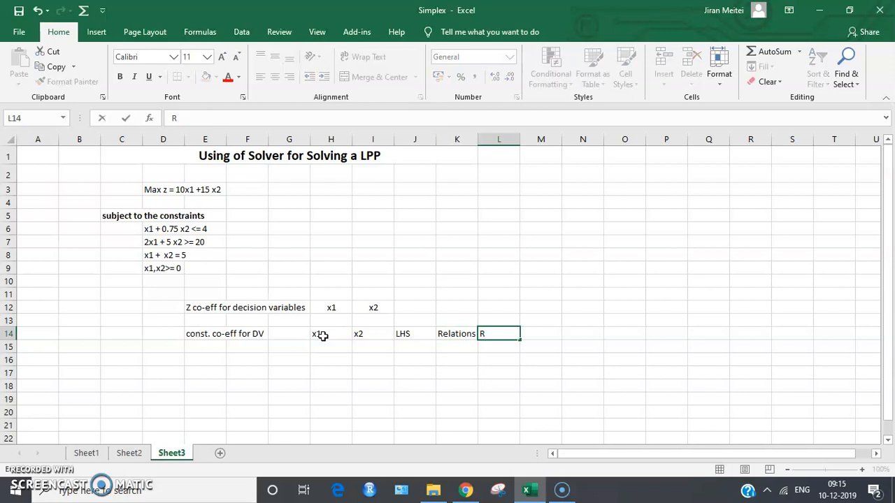
{"action": "type", "text": "HS"}
{"action": "left_click", "coordinate": [538, 335]}
{"action": "type", "text": "Sla"}
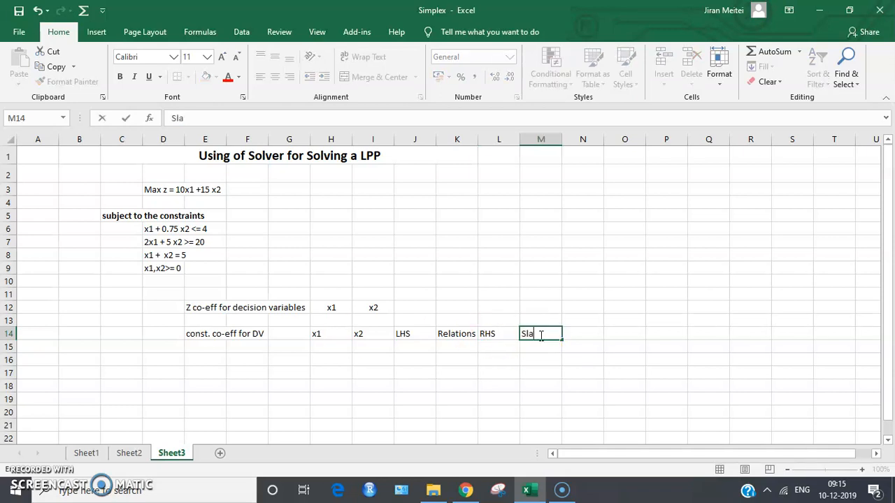
{"action": "type", "text": "ck/Surplus"}
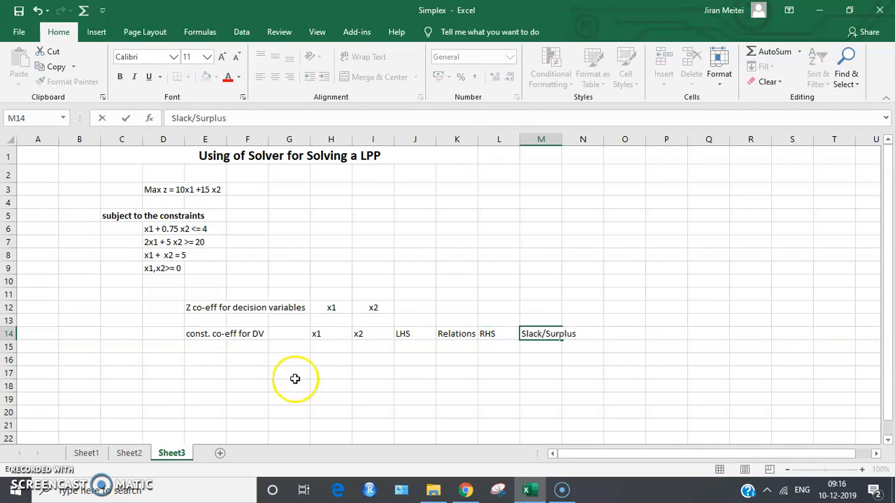
Center the constraint label and headings across cells E14 to N14
{"action": "left_click_drag", "start_coordinate": [200, 335], "coordinate": [569, 333]}
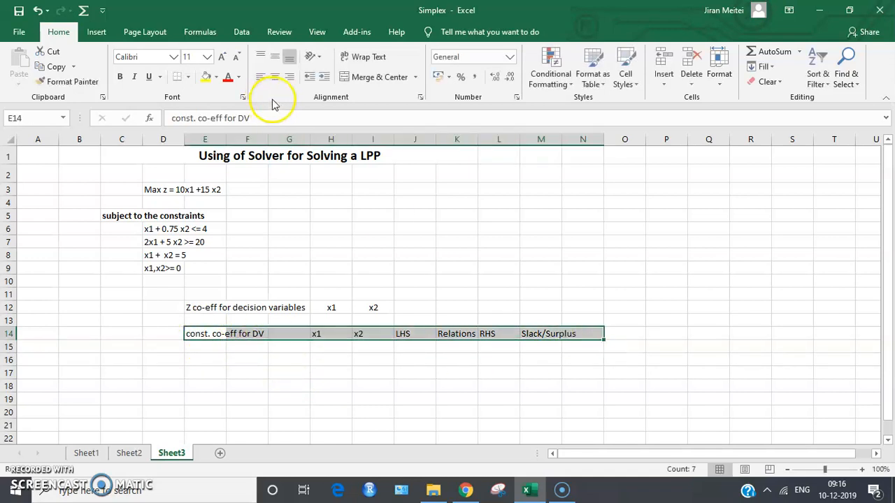
{"action": "left_click", "coordinate": [281, 77]}
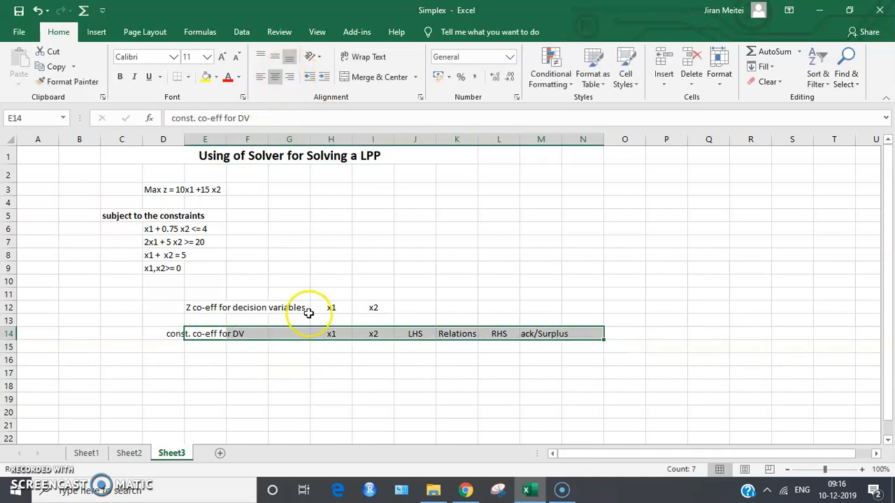
{"action": "left_click", "coordinate": [333, 346]}
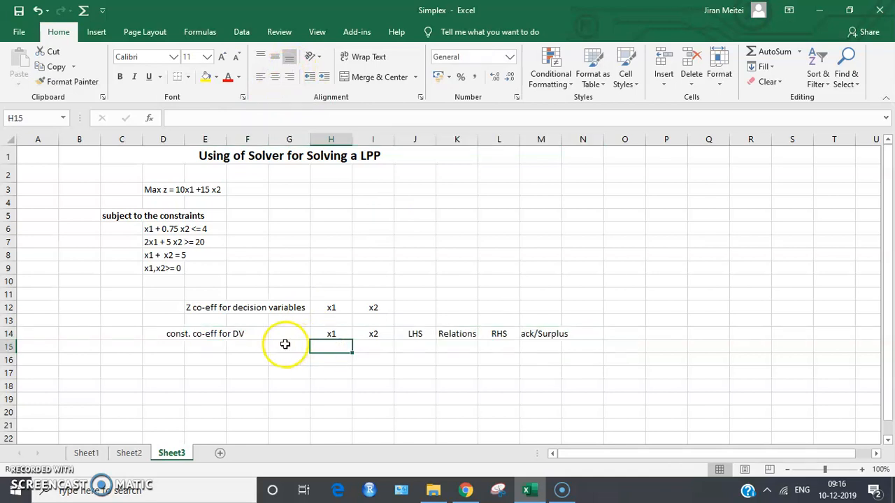
Number the three constraint rows 1, 2 and 3 in cells F15 to F17
{"action": "left_click", "coordinate": [254, 346]}
{"action": "type", "text": "1"}
{"action": "key", "text": "Return"}
{"action": "type", "text": "2"}
{"action": "key", "text": "Return"}
{"action": "type", "text": "3"}
{"action": "key", "text": "Right"}
Enter the first constraint's coefficients, 1 for x1 in H15 and 0.75 for x2 in I15
{"action": "key", "text": "Right"}
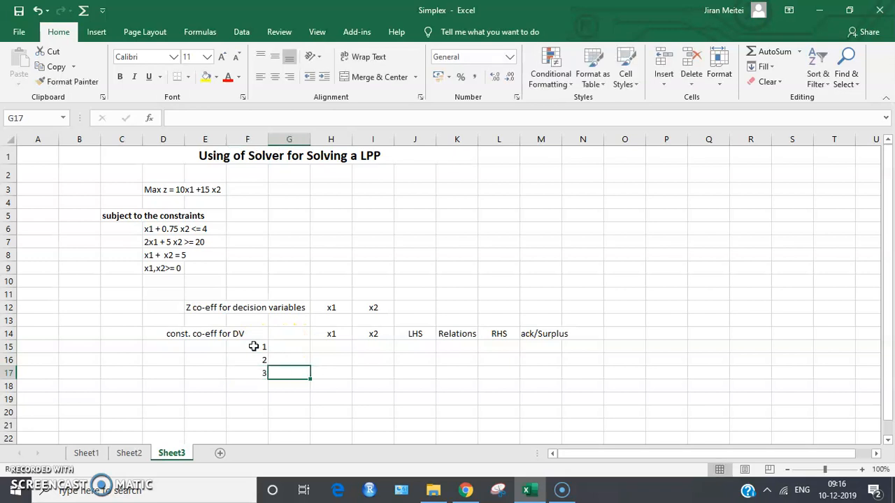
{"action": "key", "text": "Up"}
{"action": "key", "text": "Up"}
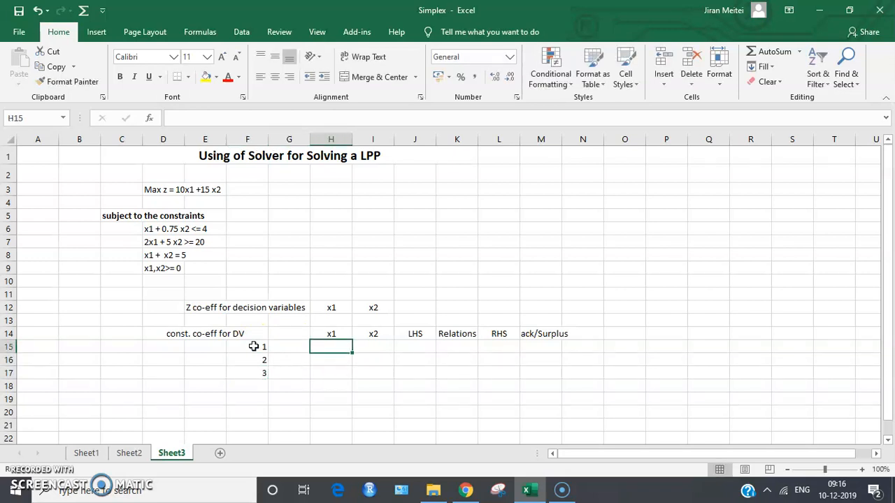
{"action": "type", "text": "1"}
{"action": "key", "text": "Right"}
{"action": "type", "text": "0.75"}
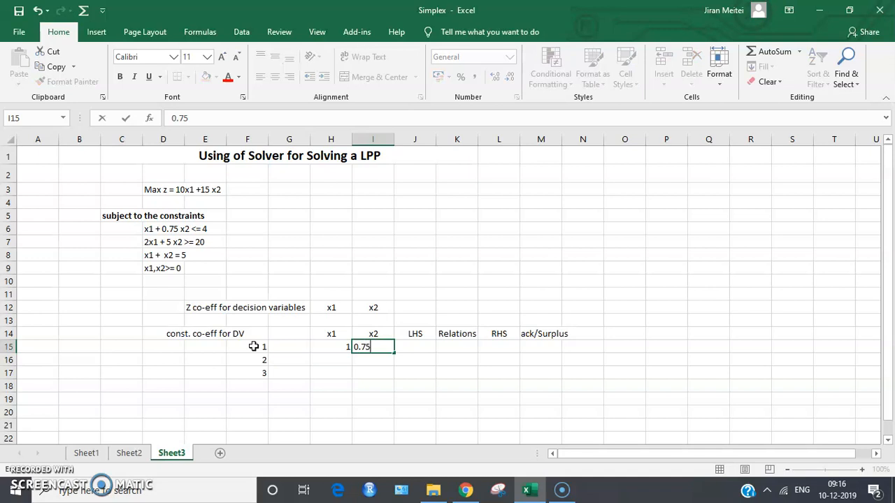
{"action": "key", "text": "Right"}
{"action": "key", "text": "Right"}
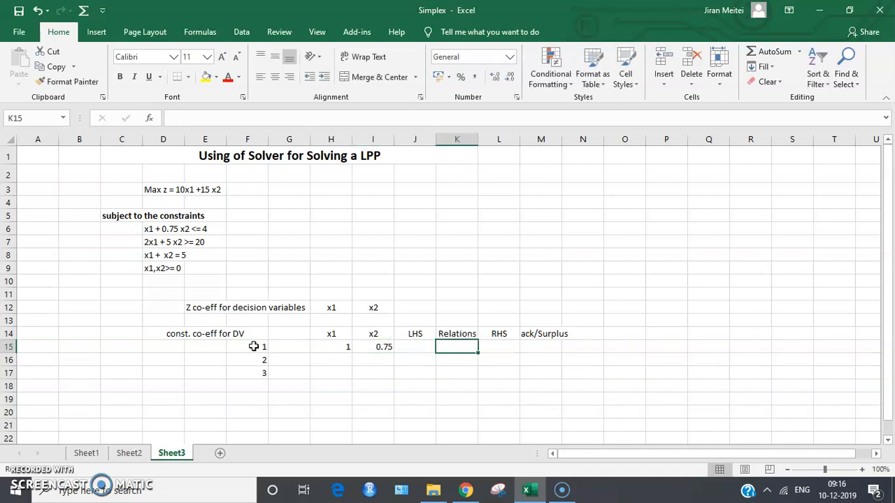
Complete the first constraint row with the relation <= in K15 and the right-hand side 4 in L15
{"action": "type", "text": "<="}
{"action": "key", "text": "Right"}
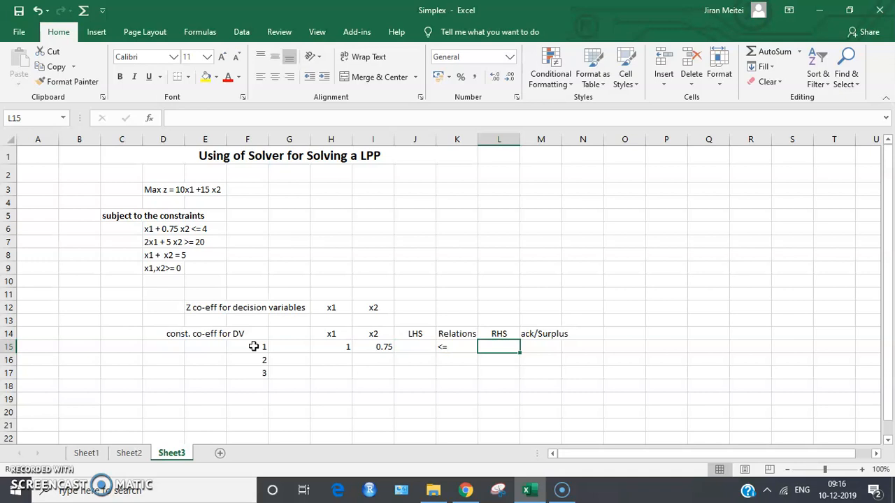
{"action": "type", "text": "4"}
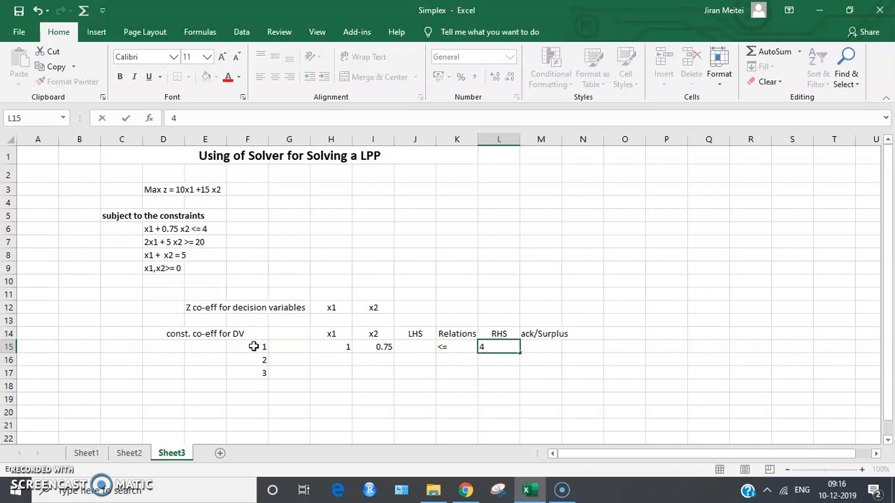
{"action": "key", "text": "Return"}
Enter the second constraint's coefficients, 2 for x1 in H16 and 5 for x2 in I16
{"action": "key", "text": "Left"}
{"action": "key", "text": "Left"}
{"action": "key", "text": "Left"}
{"action": "key", "text": "Left"}
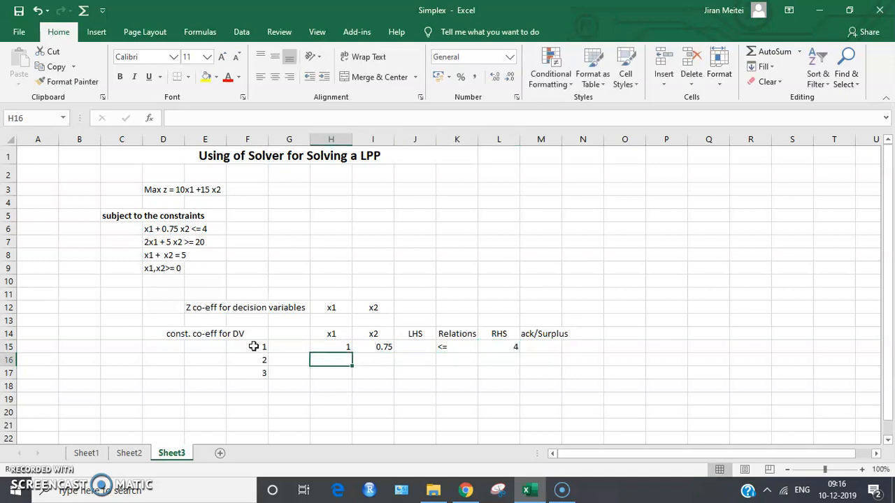
{"action": "type", "text": "2"}
{"action": "key", "text": "Right"}
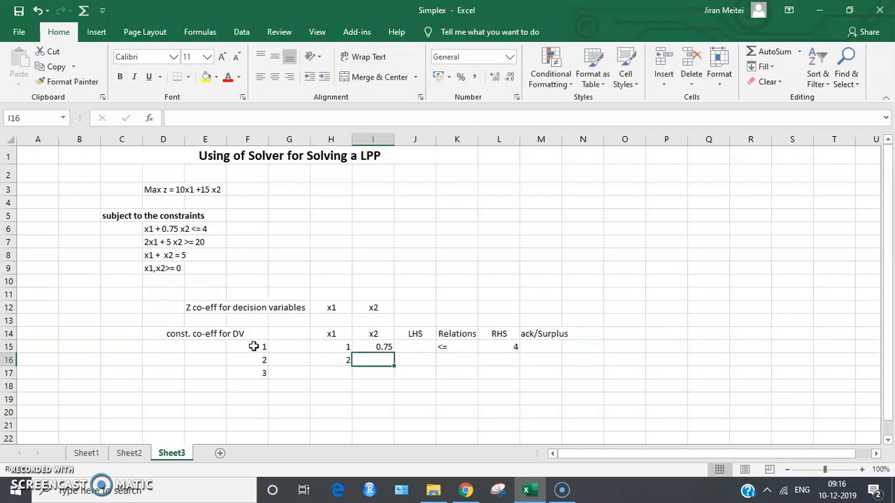
{"action": "type", "text": "5"}
{"action": "key", "text": "Right"}
Complete the second constraint row with the relation >= in K16 and the right-hand side 20 in L16
{"action": "key", "text": "Right"}
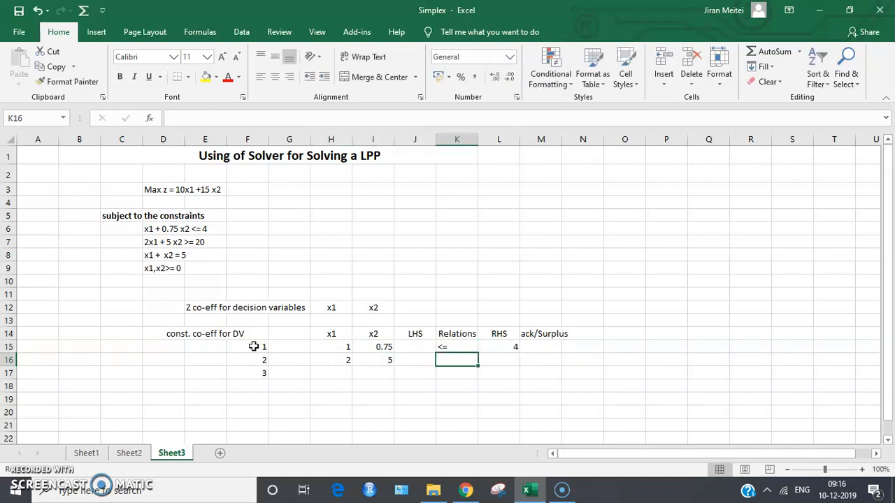
{"action": "type", "text": ">="}
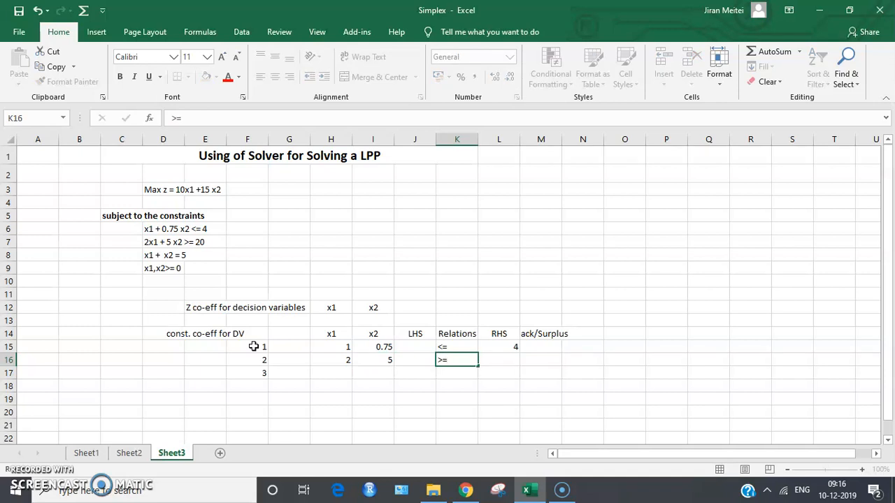
{"action": "key", "text": "Right"}
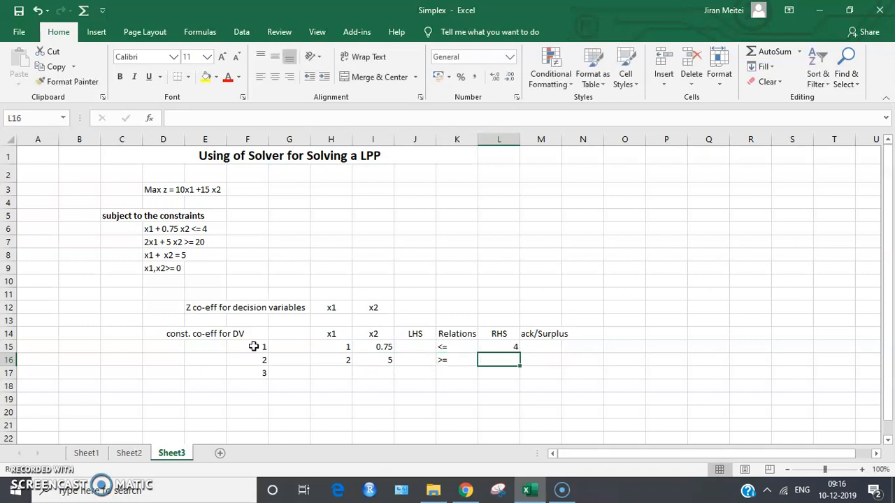
{"action": "type", "text": "20"}
{"action": "key", "text": "Return"}
Enter the third constraint's coefficients, 1 for x1 in H17 and 1 for x2 in I17
{"action": "key", "text": "Left"}
{"action": "key", "text": "Left"}
{"action": "key", "text": "Left"}
{"action": "key", "text": "Left"}
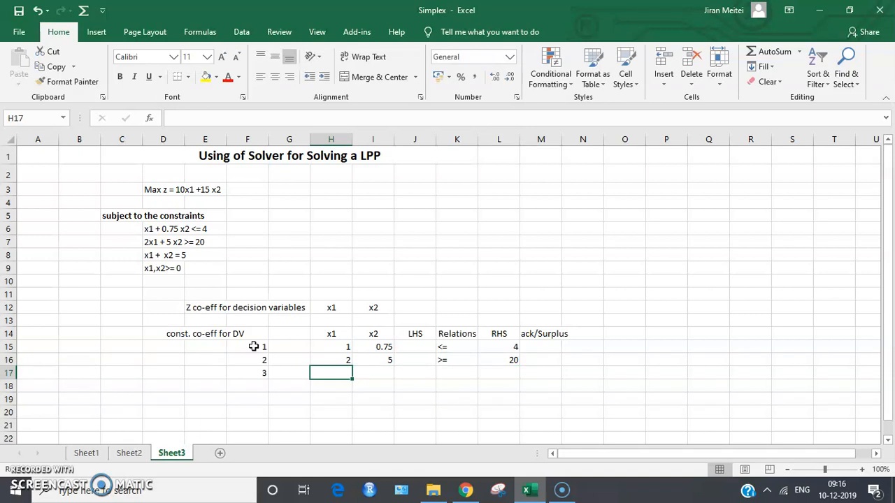
{"action": "type", "text": "1"}
{"action": "key", "text": "Right"}
{"action": "type", "text": "1"}
Complete the third constraint row with the relation = as text in K17 and the right-hand side 5 in L17
{"action": "key", "text": "Right"}
{"action": "key", "text": "Right"}
{"action": "type", "text": "'="}
{"action": "key", "text": "Return"}
{"action": "key", "text": "Right"}
{"action": "key", "text": "Up"}
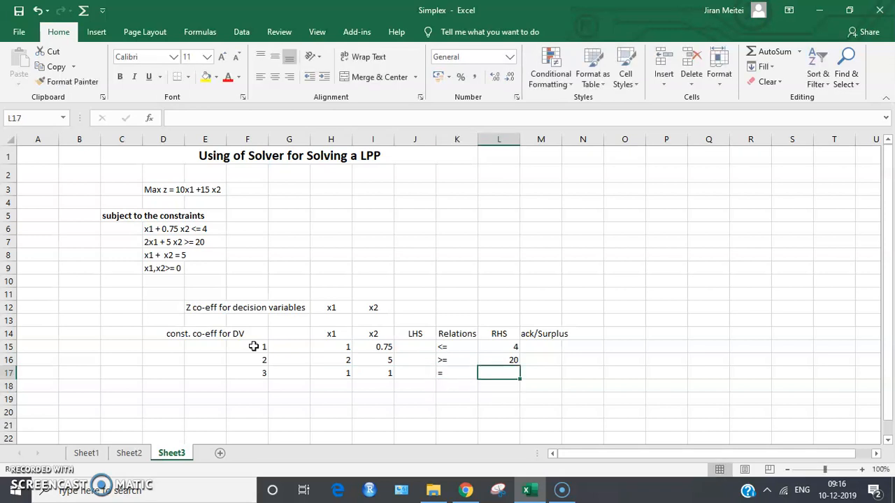
{"action": "type", "text": "5"}
{"action": "key", "text": "Return"}
{"action": "key", "text": "Up"}
{"action": "key", "text": "Up"}
{"action": "key", "text": "Up"}
{"action": "key", "text": "Up"}
{"action": "key", "text": "Down"}
{"action": "key", "text": "Down"}
{"action": "key", "text": "Down"}
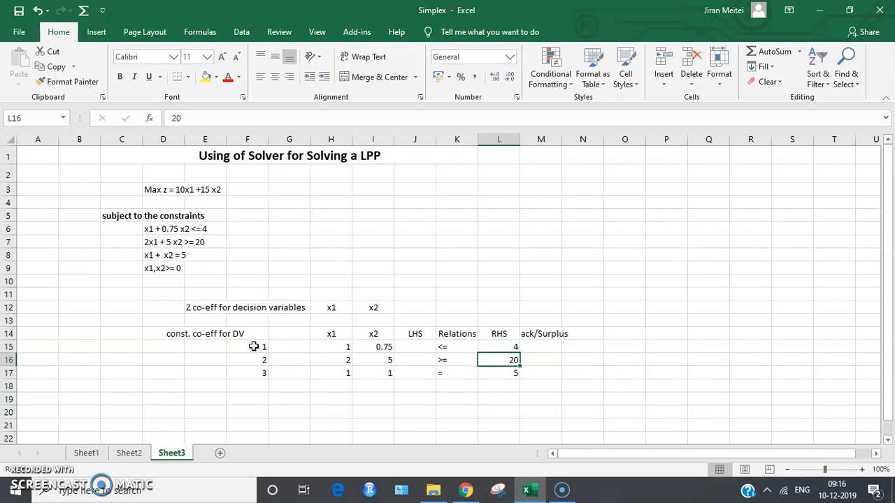
Add the label "solution space" in cell D19 below the constraint table
{"action": "key", "text": "Left"}
{"action": "key", "text": "Left"}
{"action": "key", "text": "Left"}
{"action": "key", "text": "Left"}
{"action": "key", "text": "Left"}
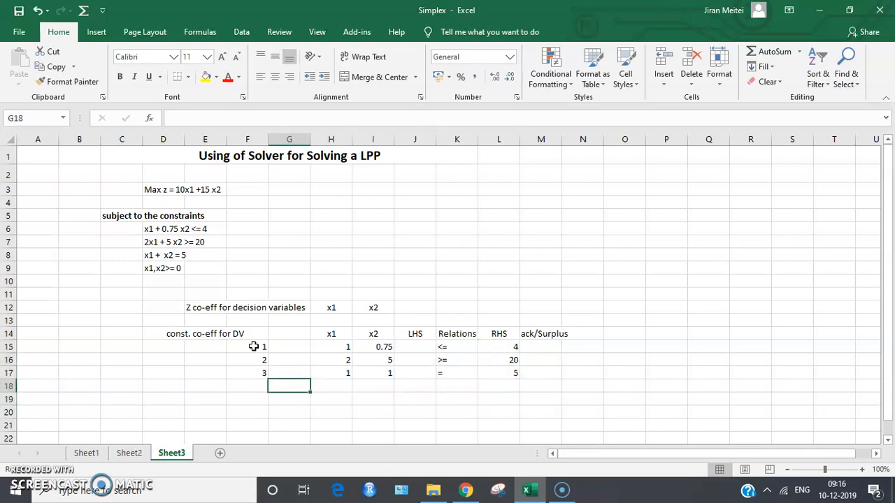
{"action": "key", "text": "Left"}
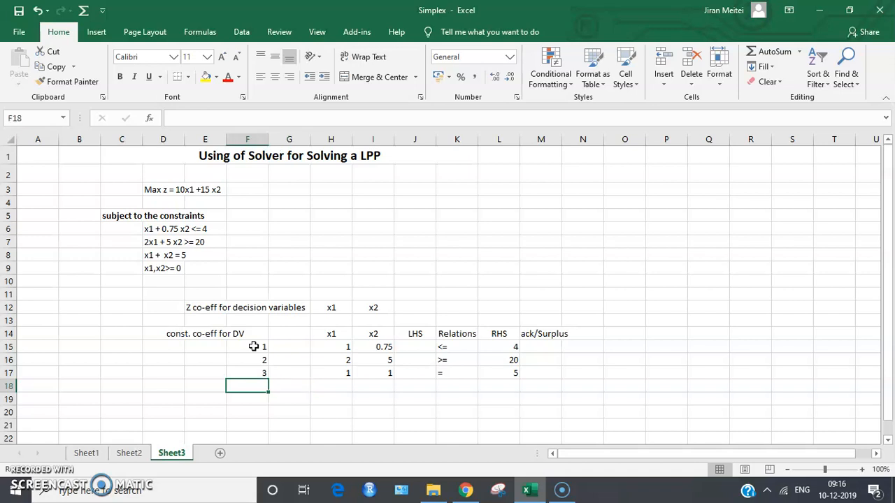
{"action": "key", "text": "Left"}
{"action": "key", "text": "Left"}
{"action": "key", "text": "Down"}
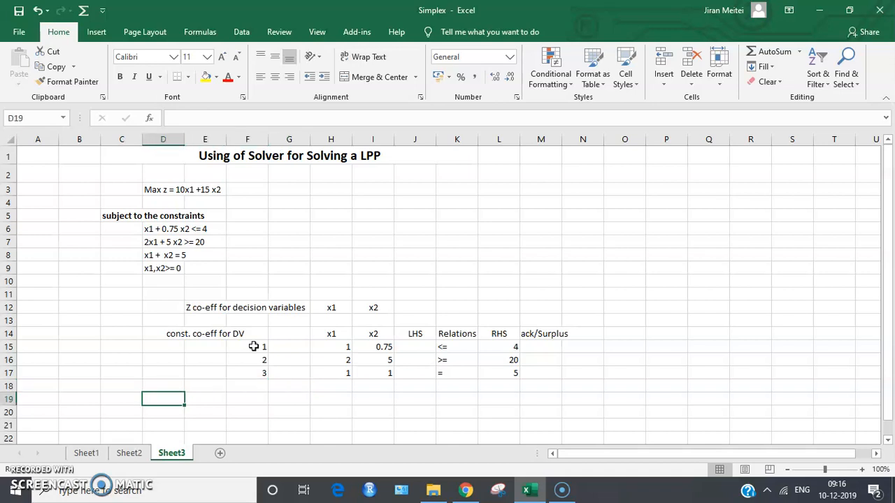
{"action": "type", "text": "s"}
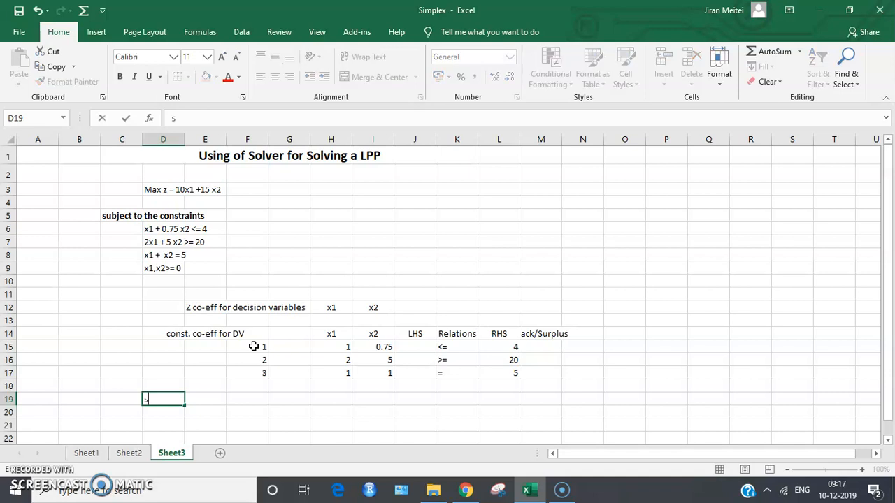
{"action": "type", "text": "olutyion space"}
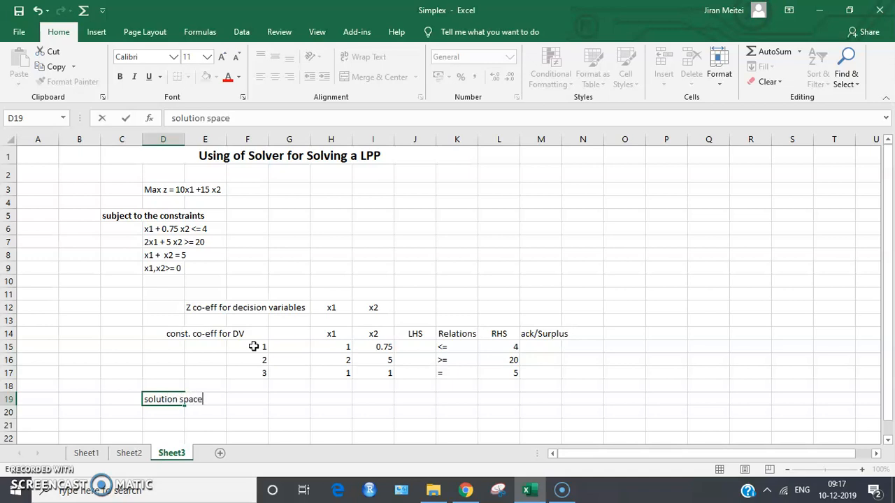
Add the solution headings x1, x2 and z in cells H19 to J19
{"action": "key", "text": "Right"}
{"action": "key", "text": "Right"}
{"action": "key", "text": "Right"}
{"action": "key", "text": "Right"}
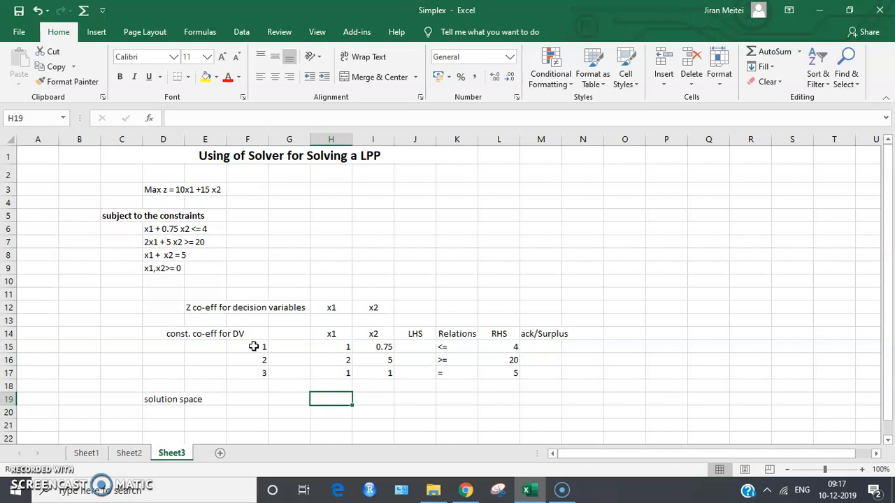
{"action": "type", "text": "x1"}
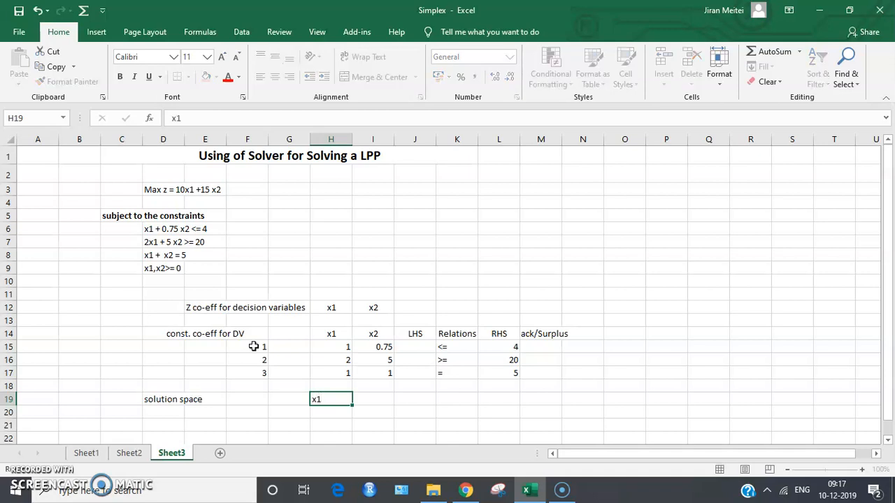
{"action": "key", "text": "Right"}
{"action": "type", "text": "x2"}
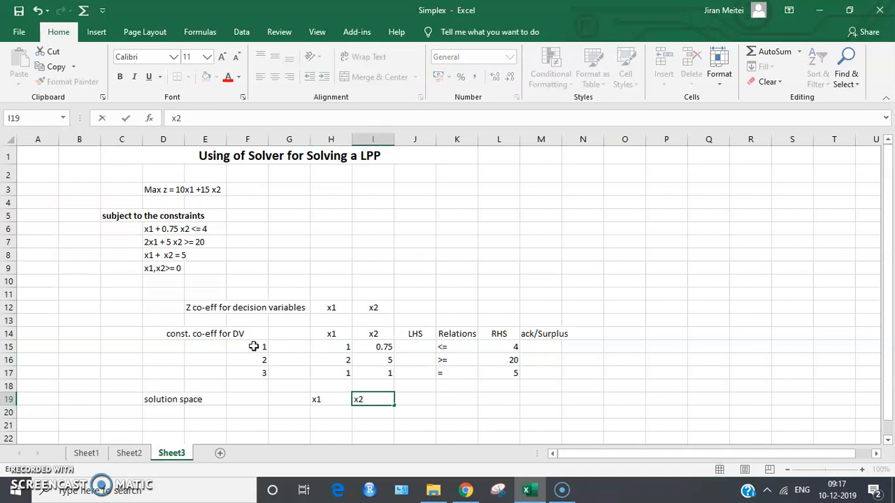
{"action": "key", "text": "Return"}
{"action": "key", "text": "Up"}
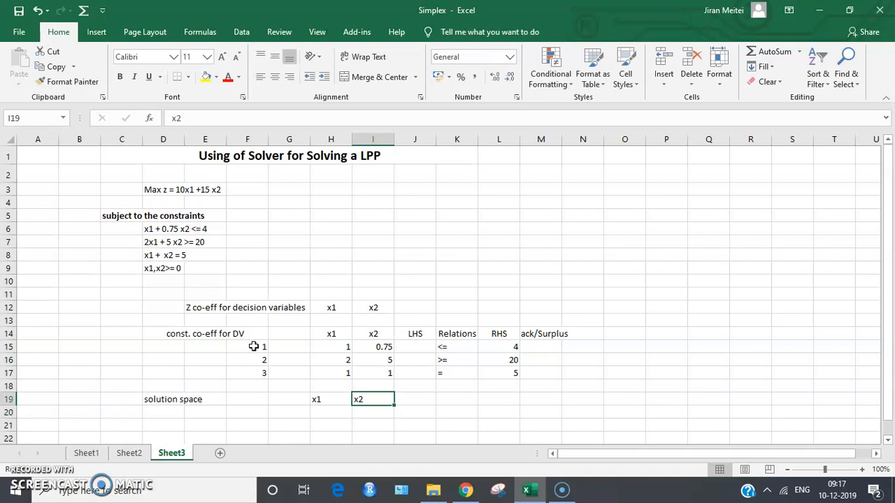
{"action": "key", "text": "Right"}
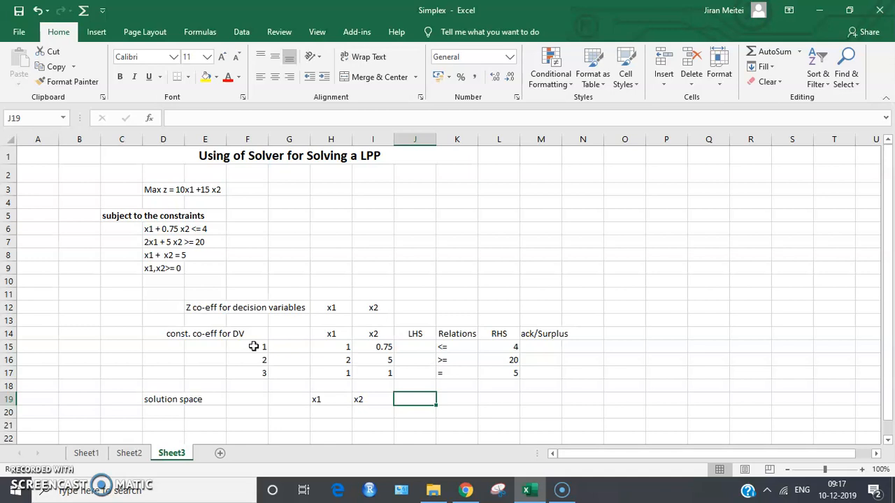
{"action": "type", "text": "z"}
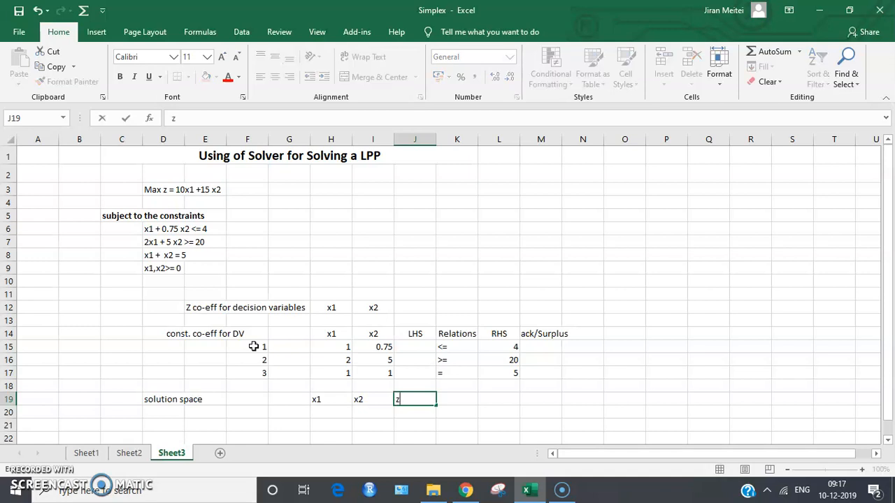
{"action": "key", "text": "Return"}
Fill the solution cells H20 to J20 with the standard light green color
{"action": "key", "text": "Left"}
{"action": "key", "text": "Left"}
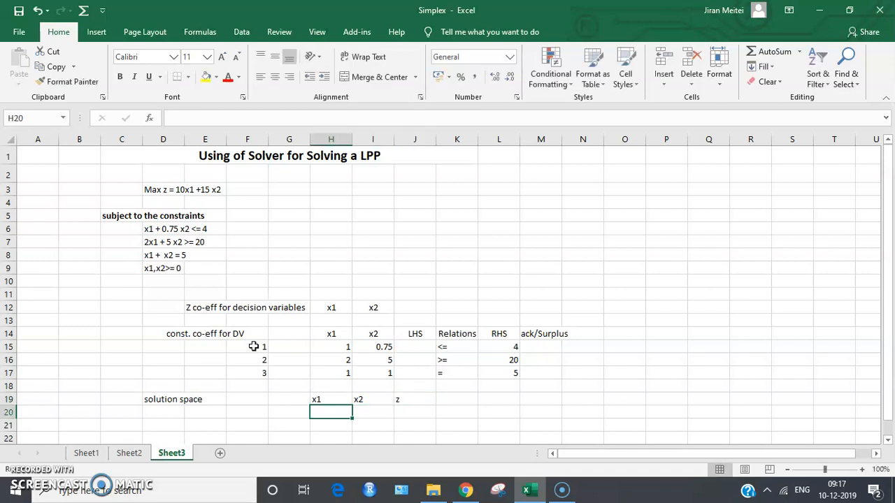
{"action": "key", "text": "shift+Right"}
{"action": "key", "text": "shift+Right"}
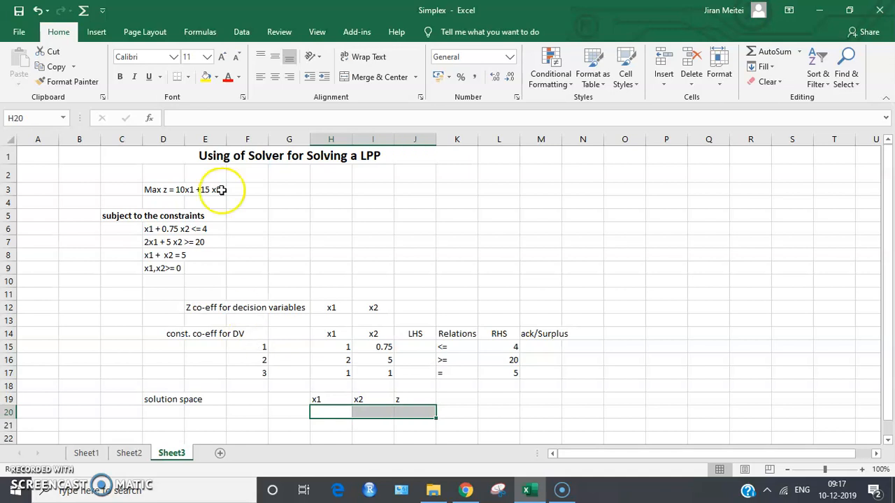
{"action": "left_click", "coordinate": [217, 81]}
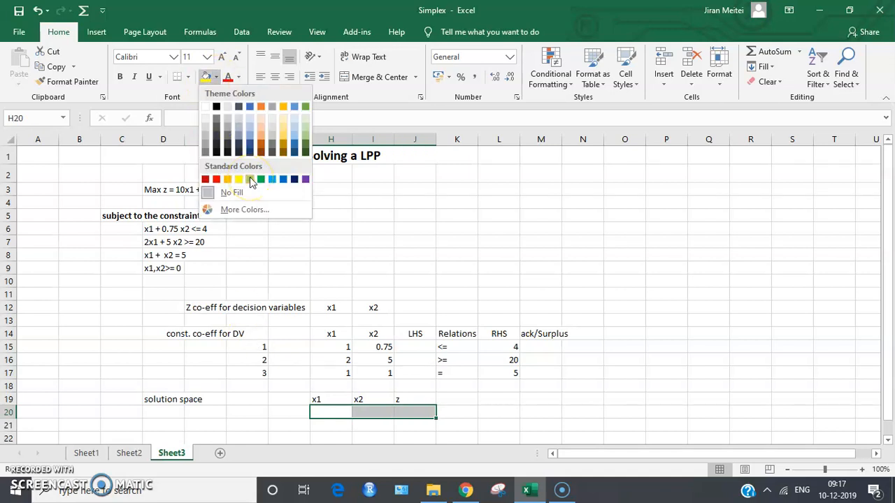
{"action": "left_click", "coordinate": [249, 178]}
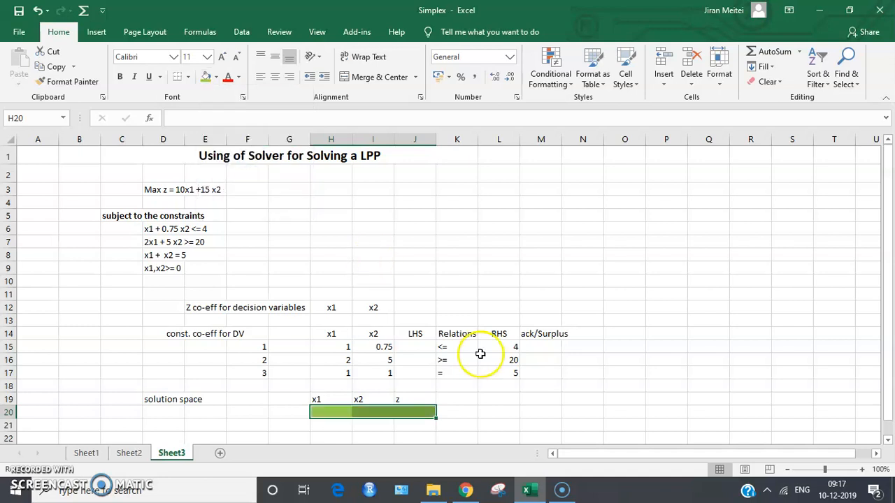
Enter the objective value formula =SUMPRODUCT(H20:I20,H13:I13) in cell J20
{"action": "left_click", "coordinate": [467, 411]}
{"action": "left_click", "coordinate": [414, 412]}
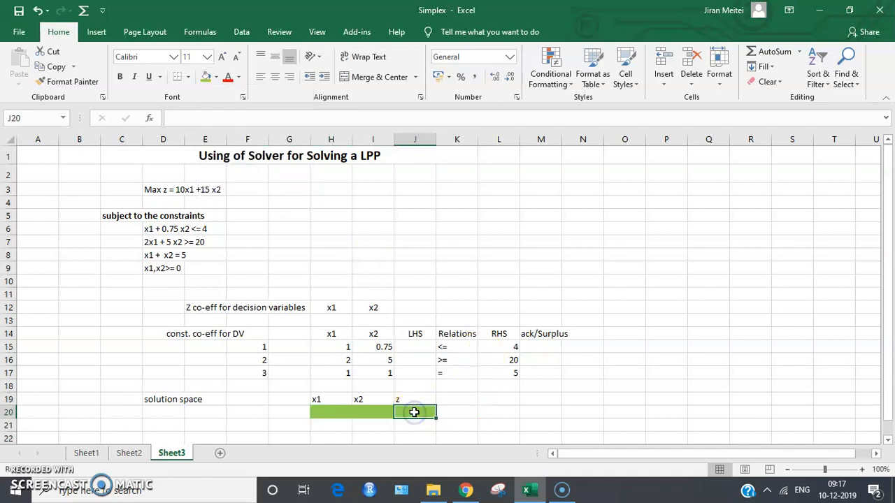
{"action": "type", "text": "="}
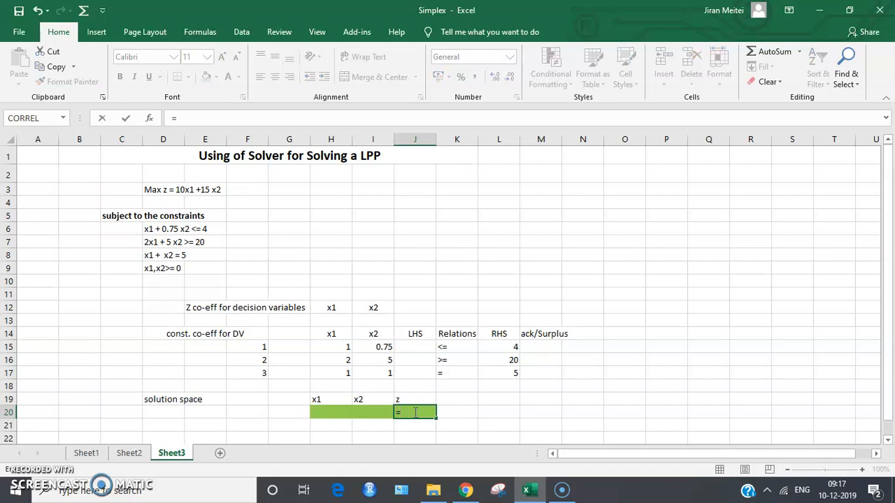
{"action": "type", "text": "sump"}
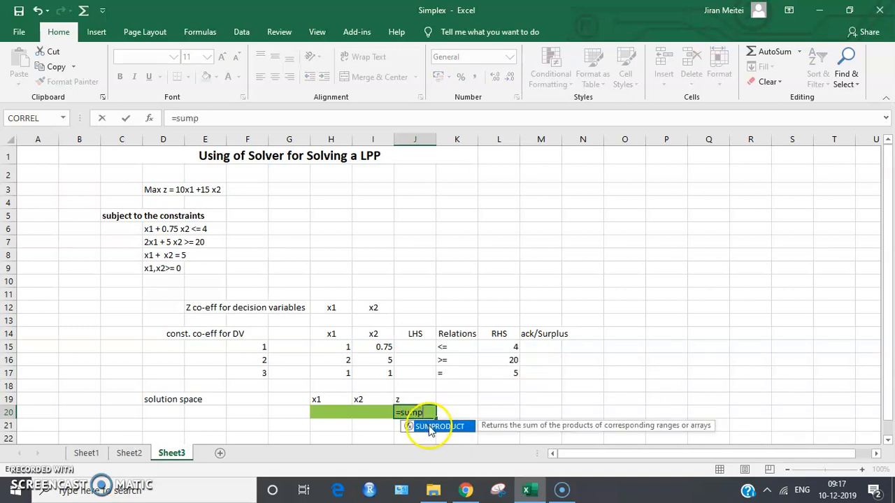
{"action": "double_click", "coordinate": [426, 427]}
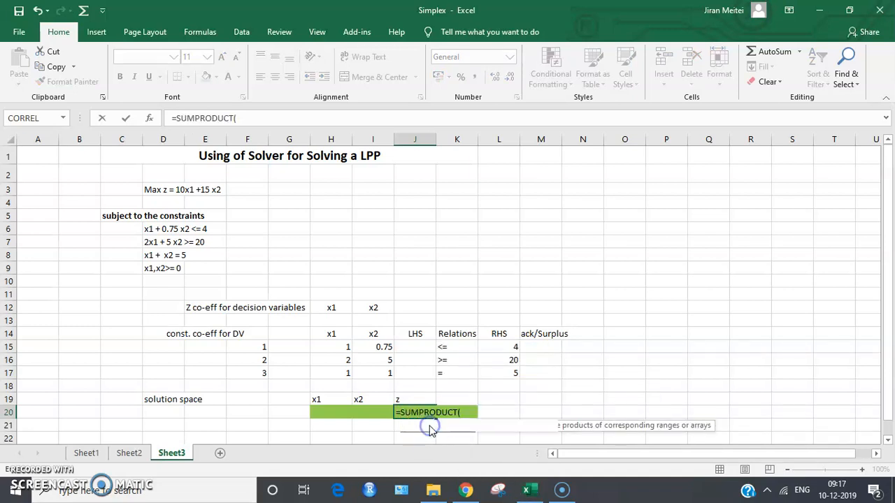
{"action": "left_click_drag", "start_coordinate": [328, 413], "coordinate": [366, 412]}
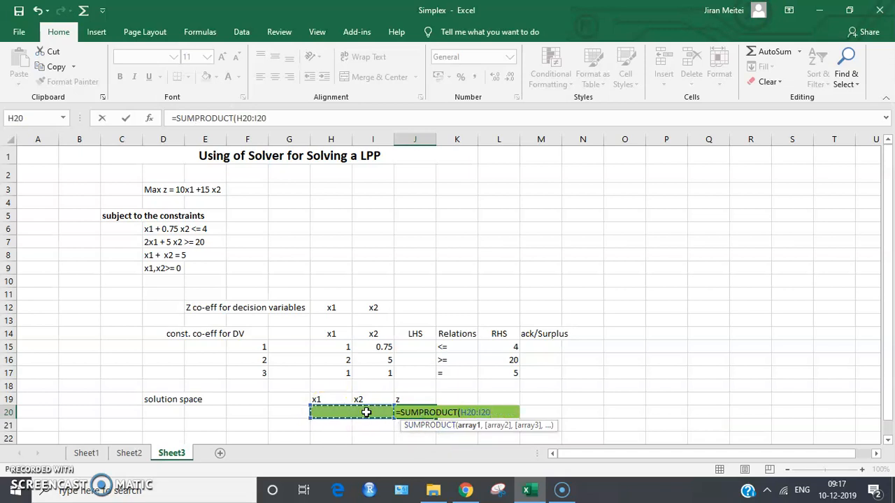
{"action": "type", "text": ","}
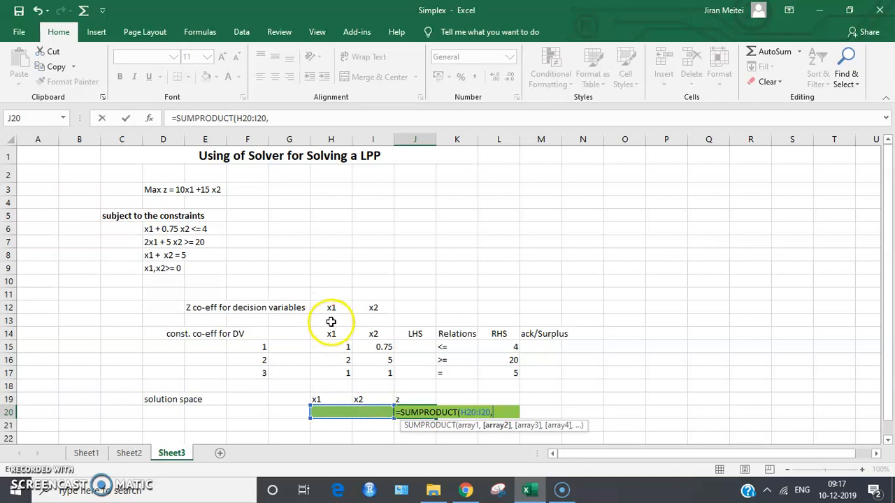
{"action": "left_click_drag", "start_coordinate": [331, 322], "coordinate": [369, 321]}
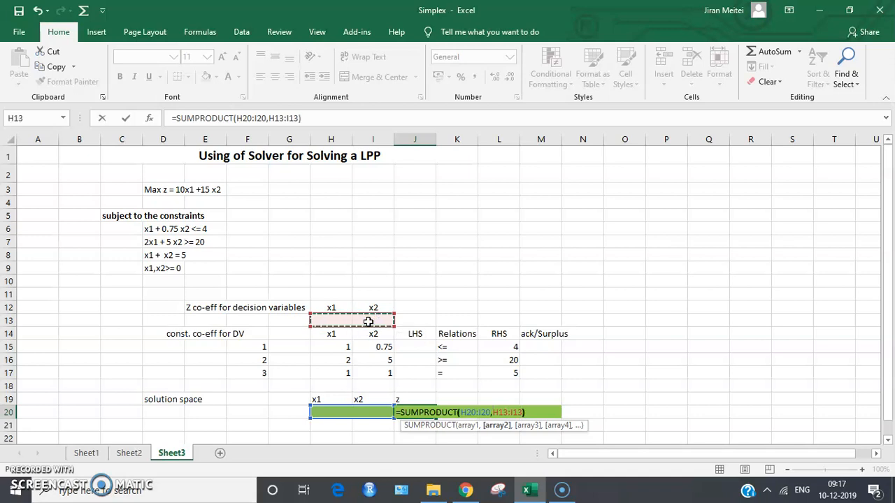
{"action": "key", "text": "Return"}
Enter the objective coefficients 10 for x1 in H13 and 15 for x2 in I13
{"action": "left_click", "coordinate": [341, 318]}
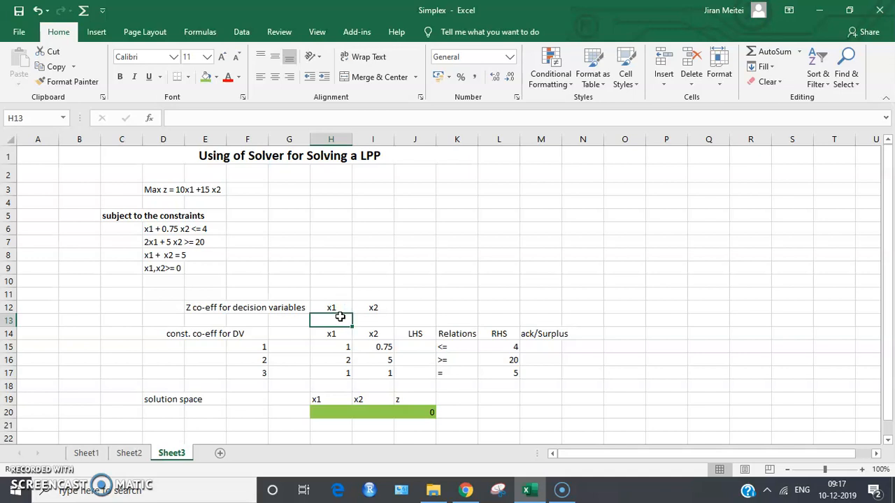
{"action": "type", "text": "10"}
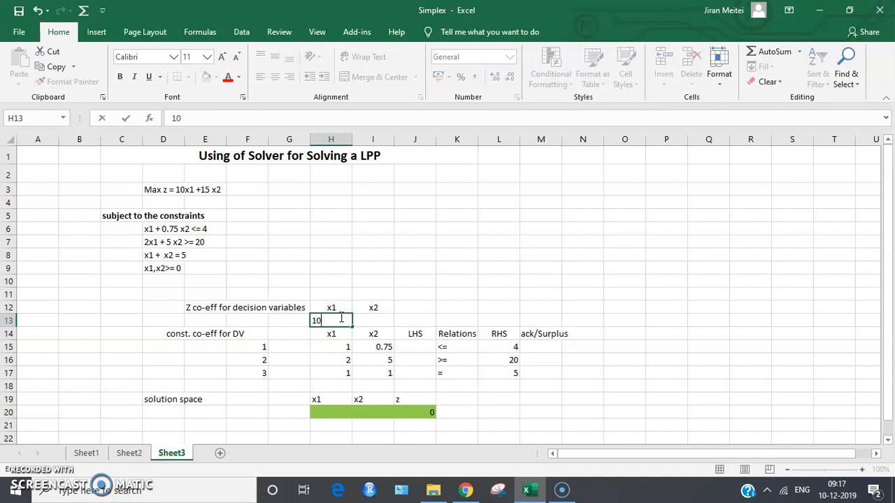
{"action": "key", "text": "Tab"}
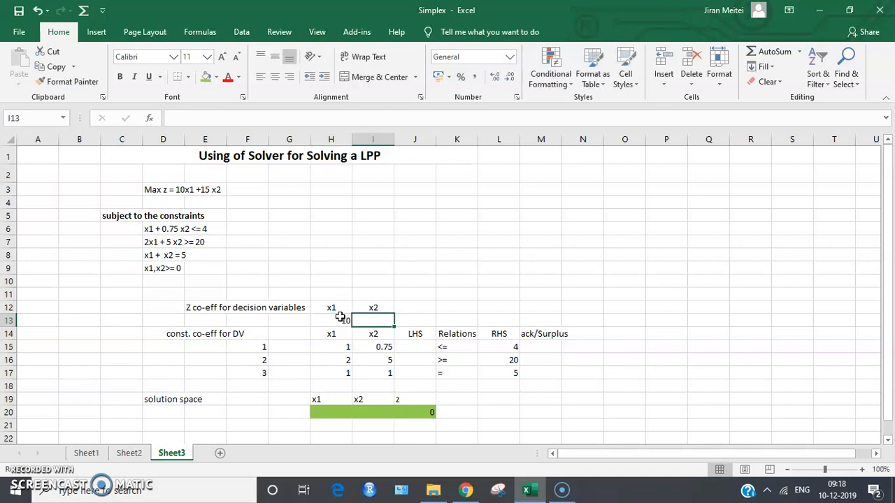
{"action": "type", "text": "15"}
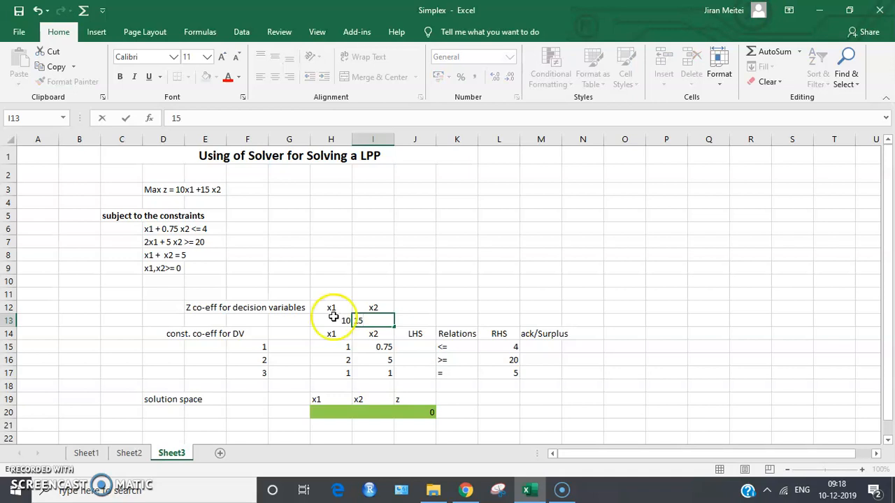
{"action": "left_click", "coordinate": [292, 320]}
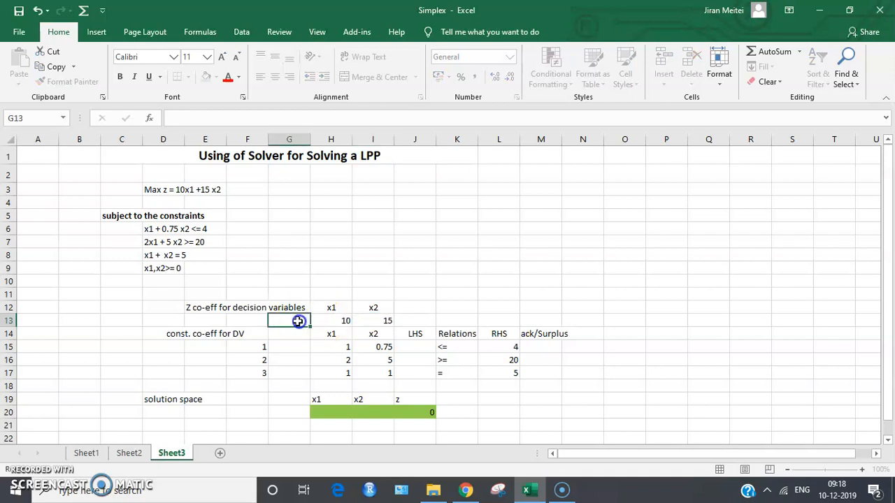
Insert a blank row above row 13, which holds the objective coefficients
{"action": "left_click", "coordinate": [11, 321]}
{"action": "right_click", "coordinate": [10, 321]}
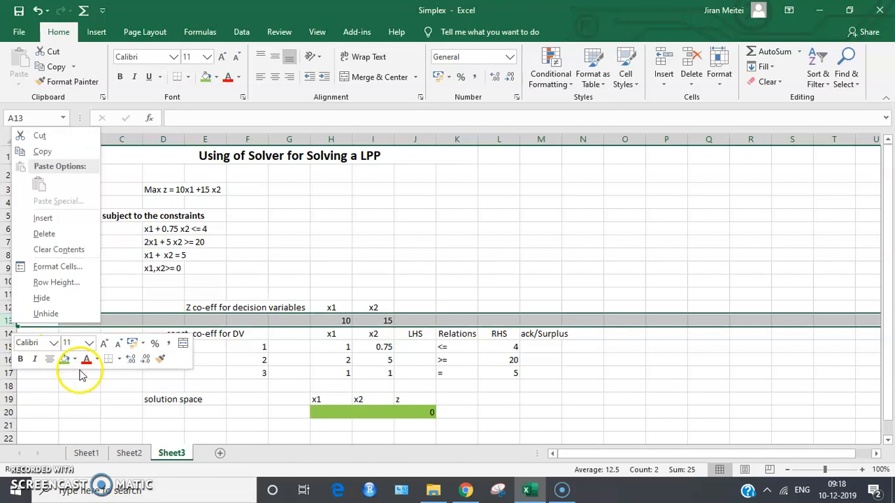
{"action": "left_click", "coordinate": [59, 216]}
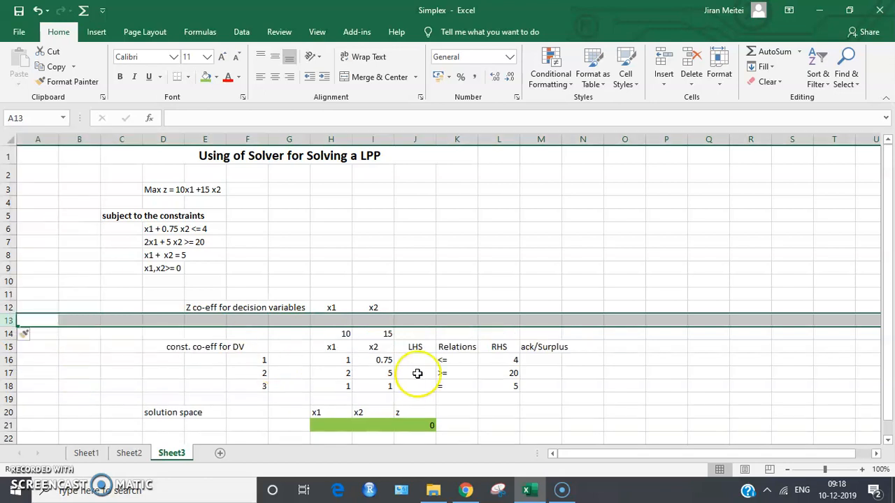
Move the objective coefficients from H14:I14 up to H13:I13 and check the references of the z formula in J21
{"action": "left_click", "coordinate": [374, 334]}
{"action": "mouse_move", "coordinate": [347, 334]}
{"action": "left_mouse_down"}
{"action": "mouse_move", "coordinate": [371, 333]}
{"action": "mouse_move", "coordinate": [340, 320]}
{"action": "mouse_move", "coordinate": [345, 331]}
{"action": "left_mouse_up"}
{"action": "key", "text": "ctrl+c"}
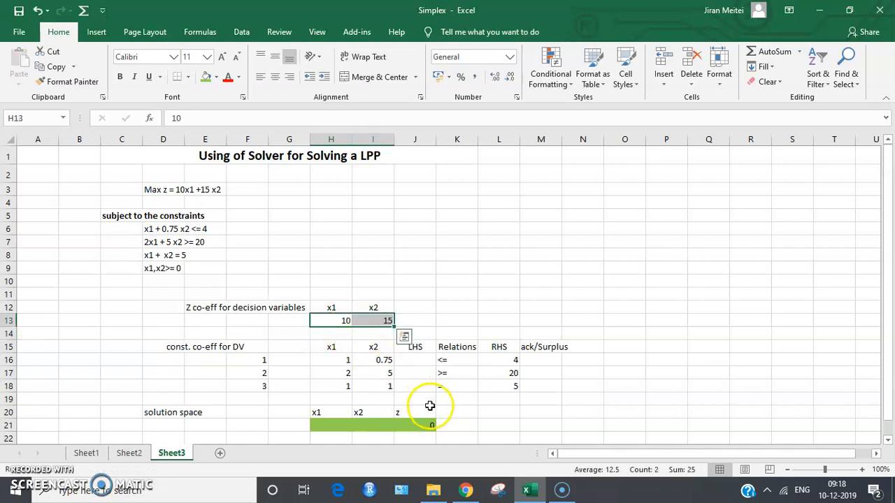
{"action": "double_click", "coordinate": [428, 425]}
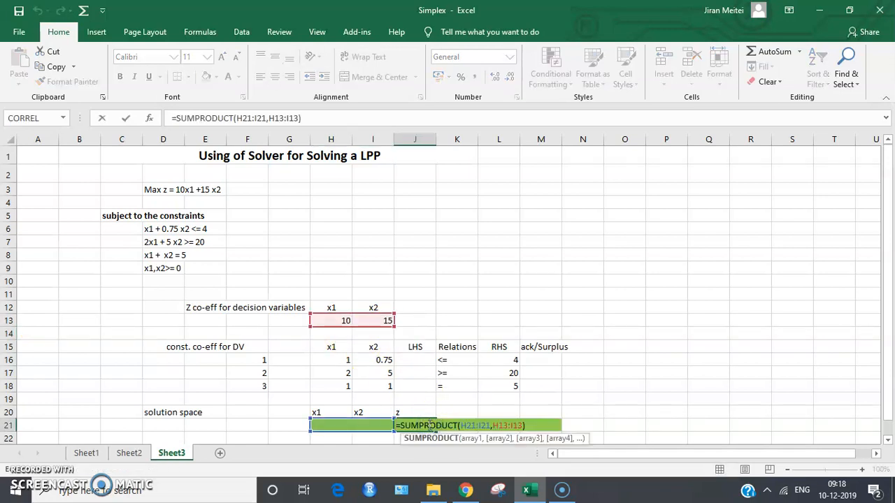
{"action": "key", "text": "Return"}
Enter the first constraint's LHS formula =SUMPRODUCT(H16:I16,H21:I21) in cell J16
{"action": "left_click", "coordinate": [408, 360]}
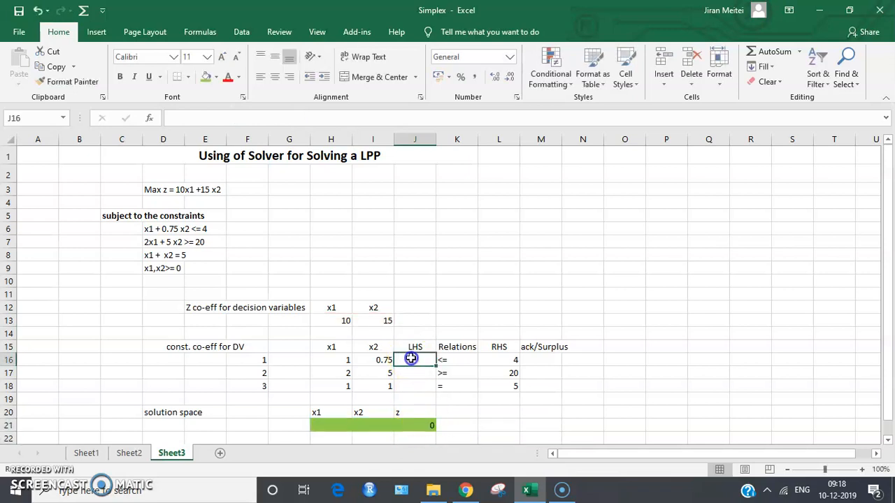
{"action": "type", "text": "=s"}
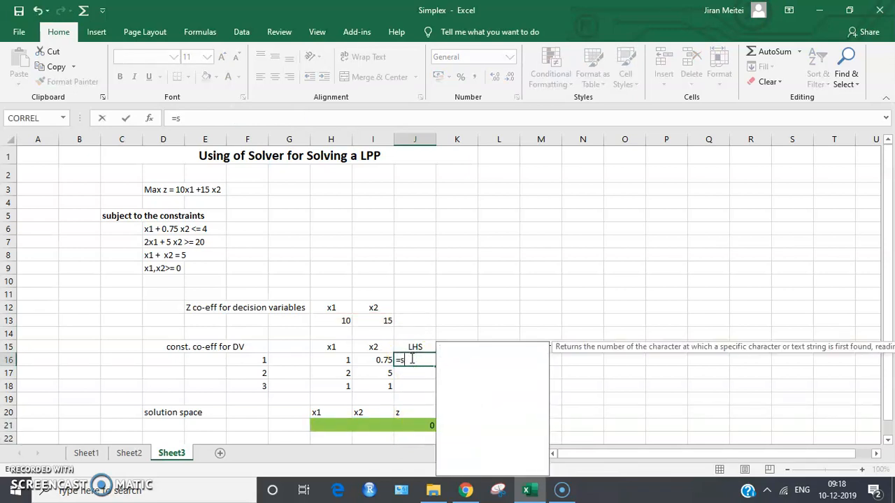
{"action": "type", "text": "ump"}
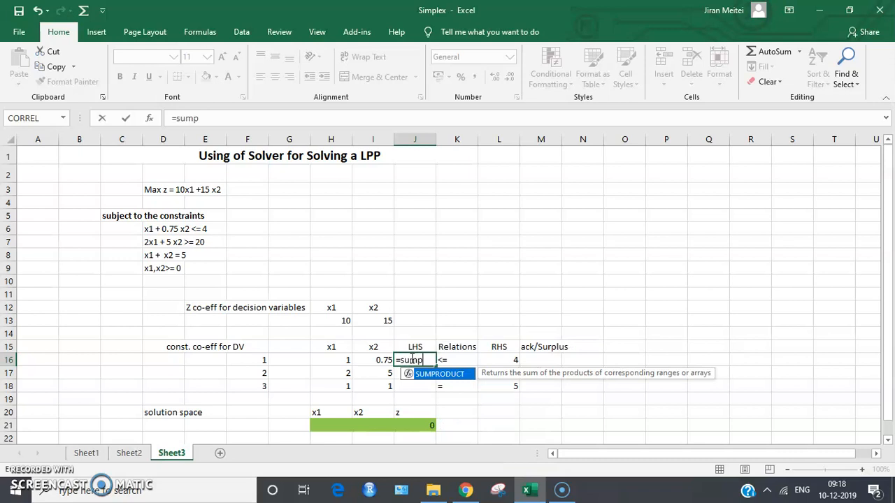
{"action": "double_click", "coordinate": [427, 374]}
{"action": "left_click_drag", "start_coordinate": [330, 359], "coordinate": [363, 360]}
{"action": "type", "text": ","}
{"action": "left_click_drag", "start_coordinate": [320, 424], "coordinate": [358, 424]}
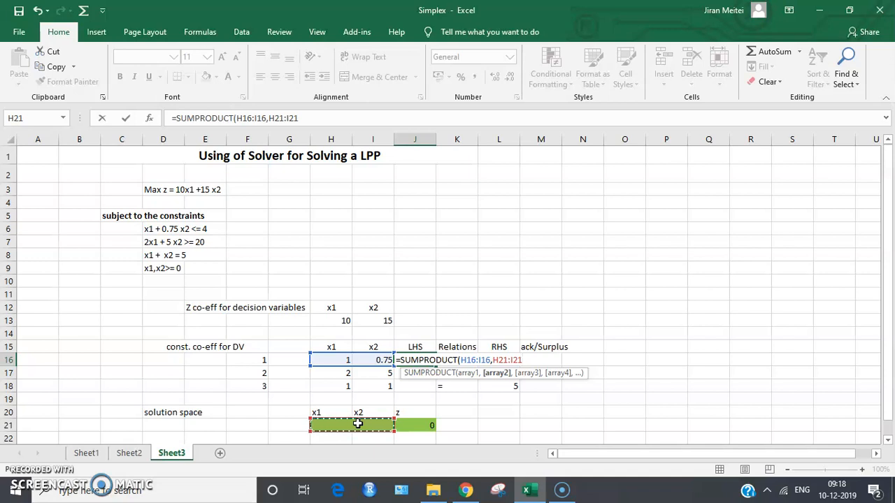
{"action": "key", "text": "Return"}
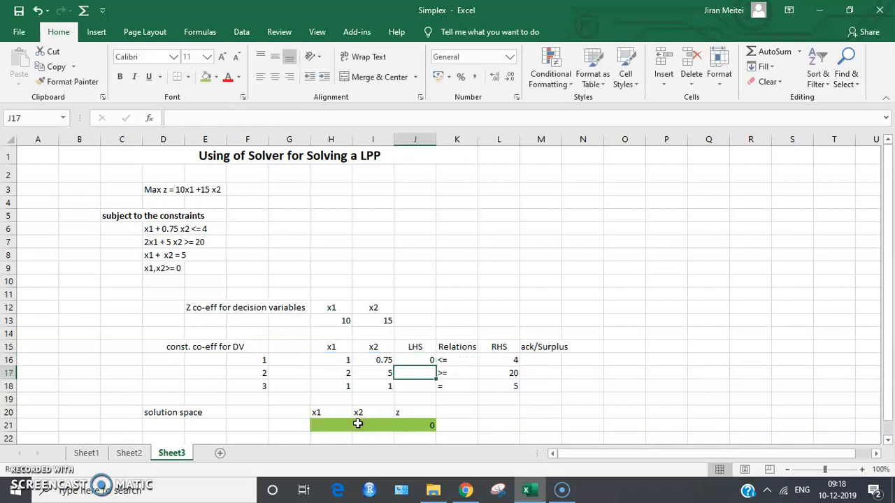
Enter the second constraint's LHS formula =SUMPRODUCT(H17:I17,$H$21:$I$21) in J17, with an absolute reference to the solution cells
{"action": "type", "text": "="}
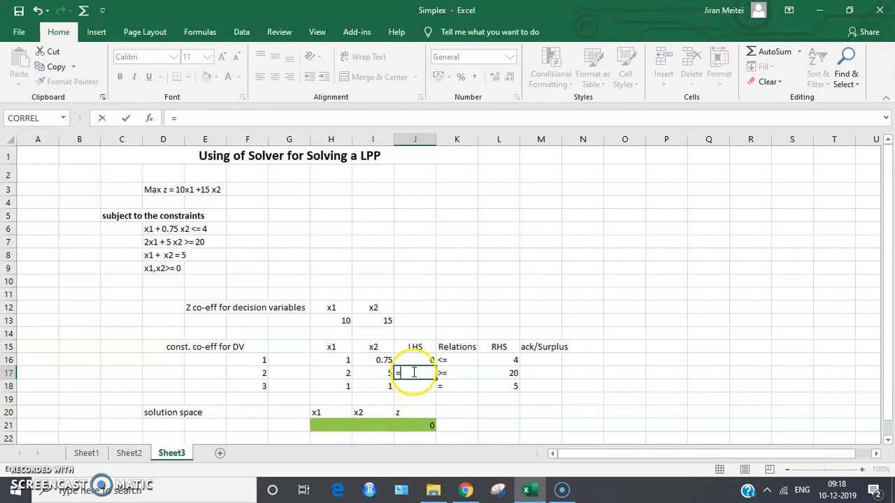
{"action": "type", "text": "sump"}
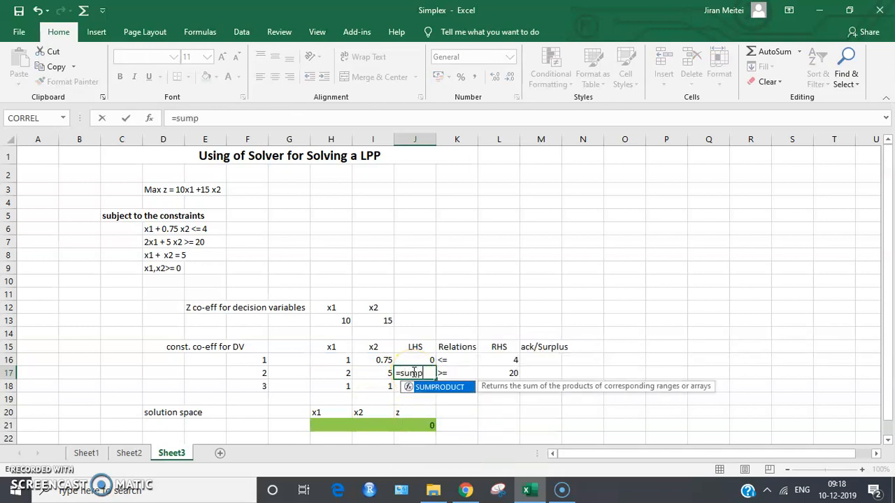
{"action": "double_click", "coordinate": [437, 387]}
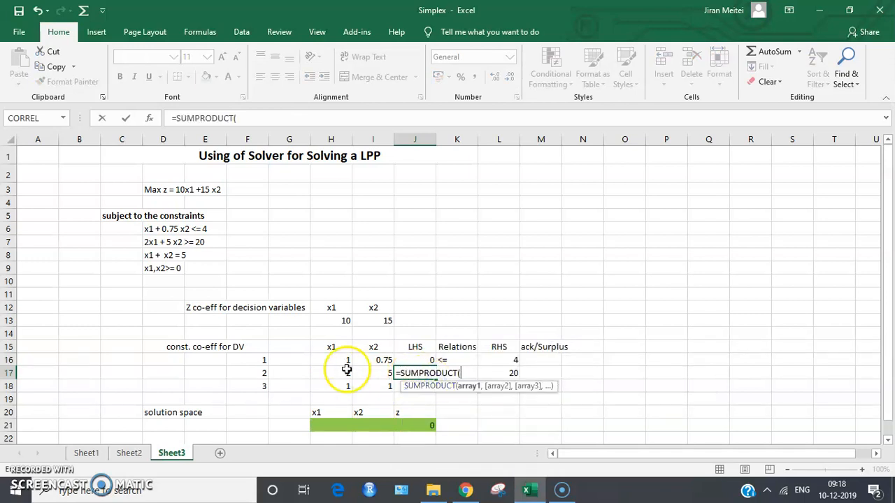
{"action": "left_click_drag", "start_coordinate": [333, 373], "coordinate": [369, 372]}
{"action": "type", "text": ","}
{"action": "left_click_drag", "start_coordinate": [330, 425], "coordinate": [373, 424]}
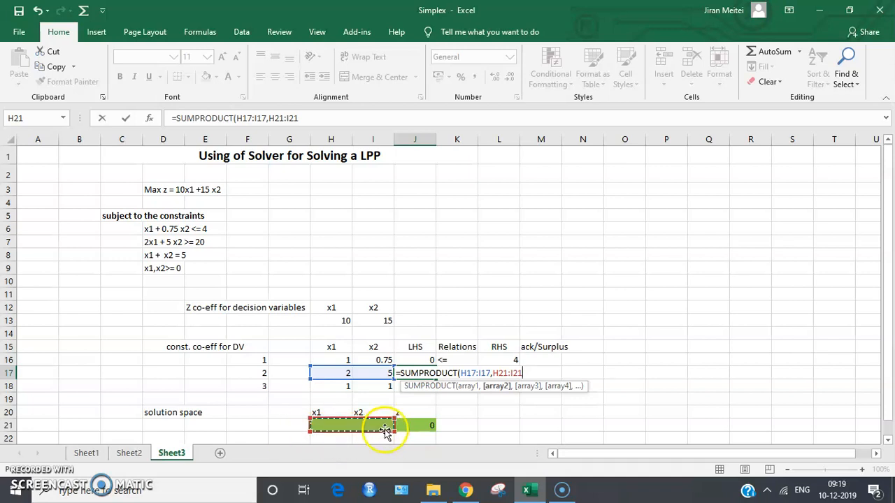
{"action": "key", "text": "F4"}
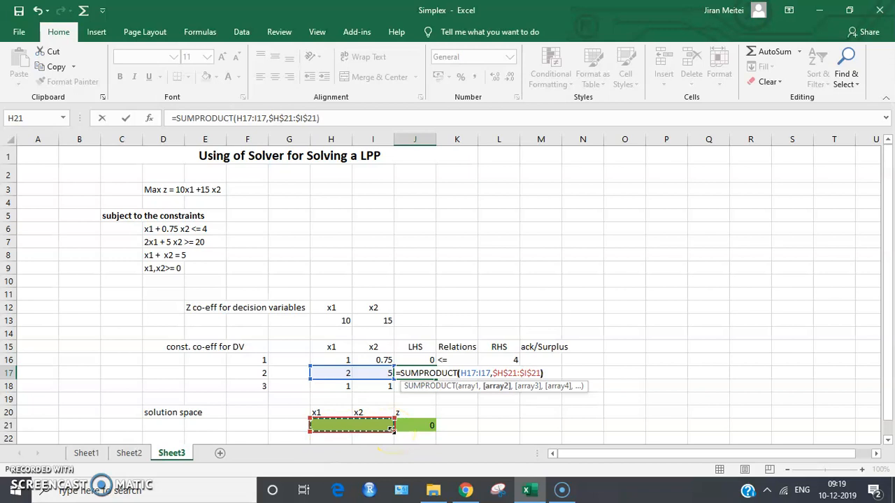
{"action": "key", "text": "Return"}
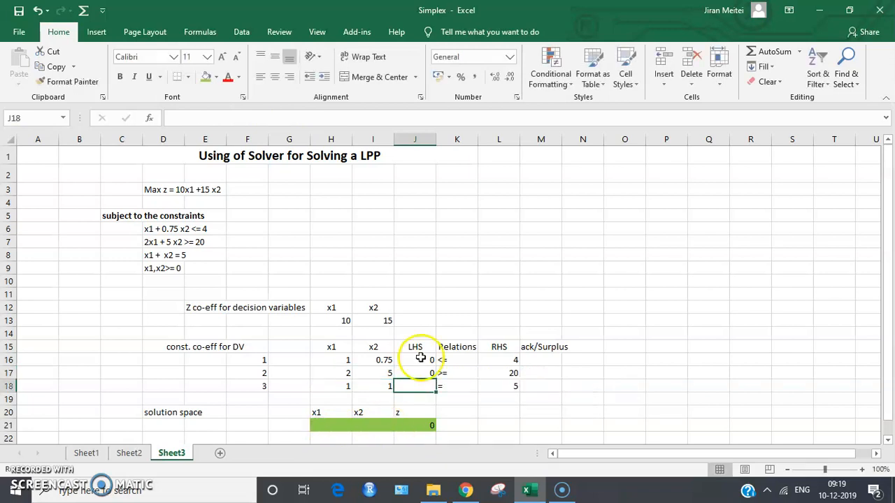
Fill the LHS formula from J17 down to J18 and check the references of the copied formula
{"action": "left_click", "coordinate": [415, 374]}
{"action": "left_click_drag", "start_coordinate": [436, 392], "coordinate": [436, 394]}
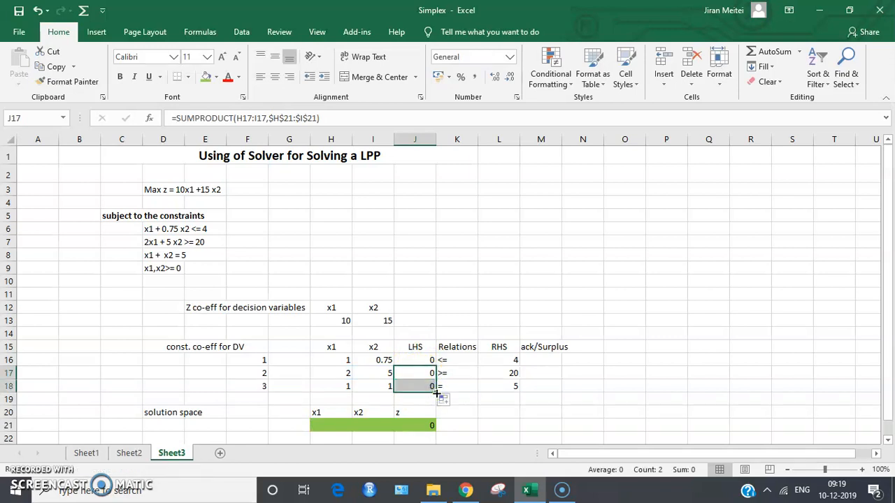
{"action": "left_click", "coordinate": [425, 386]}
{"action": "double_click", "coordinate": [423, 386]}
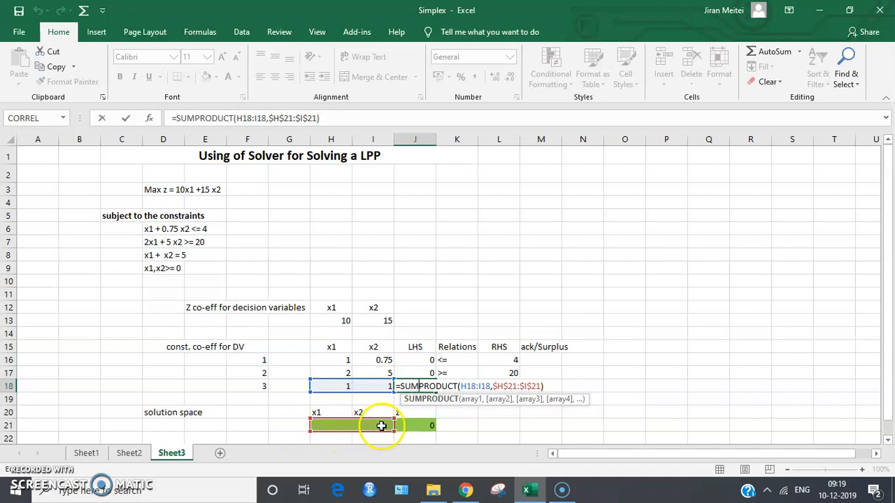
{"action": "key", "text": "Return"}
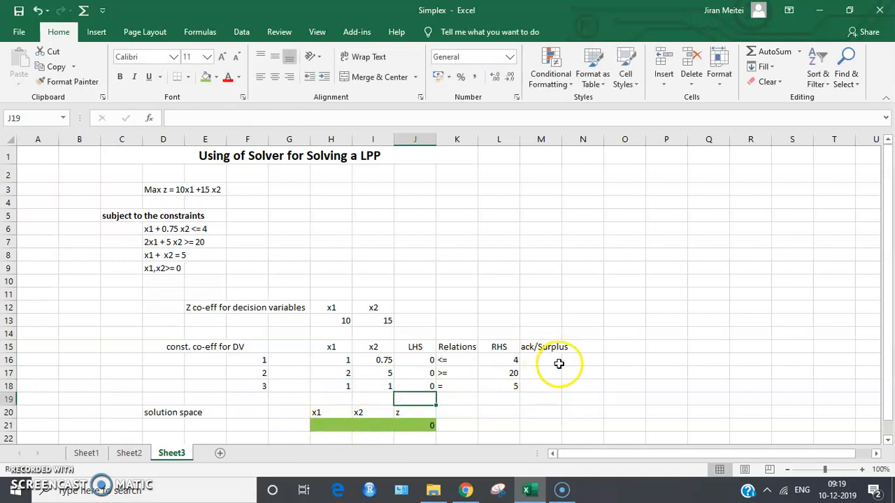
Enter the first constraint's slack/surplus formula =L16-J16 in cell M16
{"action": "left_click", "coordinate": [559, 364]}
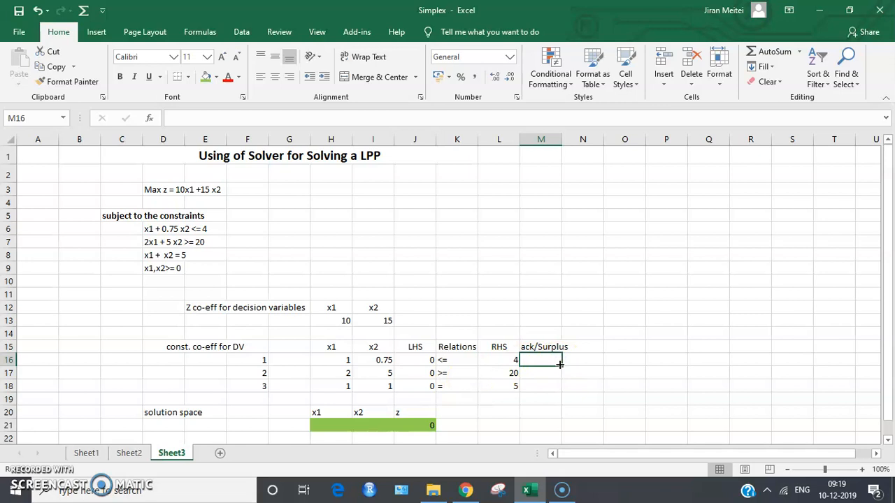
{"action": "type", "text": "="}
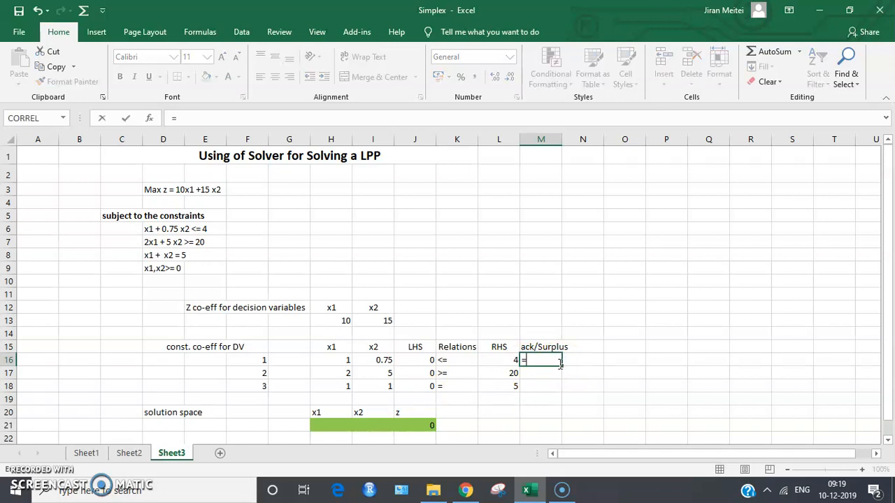
{"action": "left_click", "coordinate": [498, 361]}
{"action": "type", "text": "-"}
{"action": "left_click", "coordinate": [422, 360]}
{"action": "key", "text": "Return"}
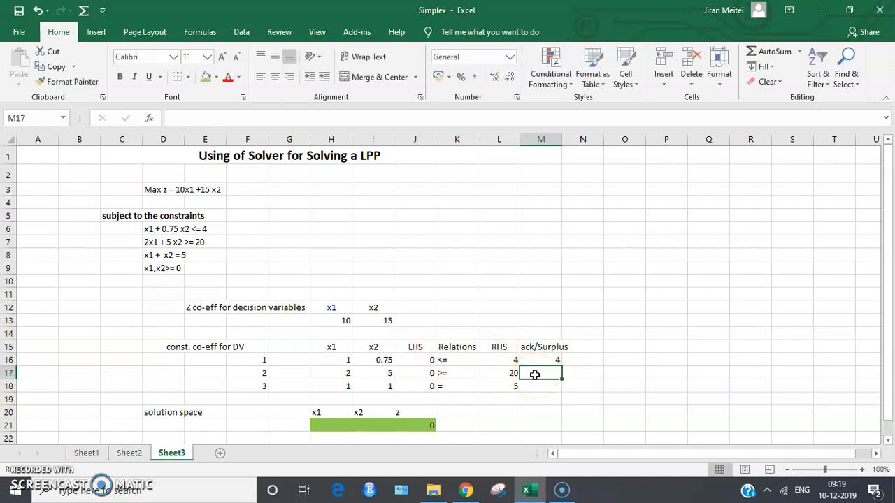
Enter the second constraint's slack/surplus formula =L17-J17 in cell M17
{"action": "type", "text": "="}
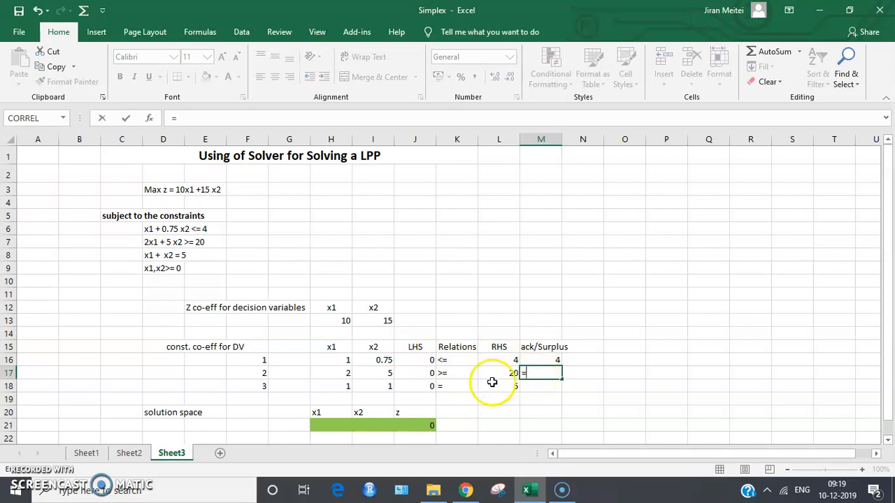
{"action": "left_click", "coordinate": [493, 377]}
{"action": "type", "text": "-"}
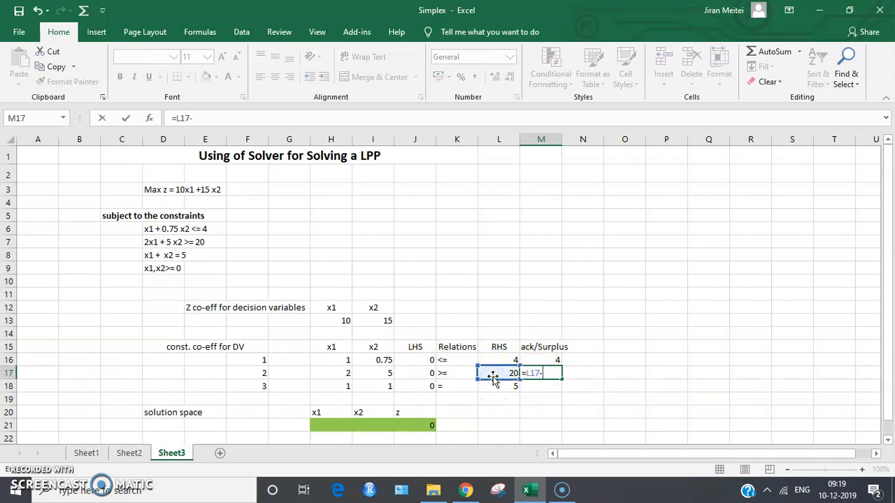
{"action": "left_click", "coordinate": [418, 375]}
{"action": "key", "text": "Return"}
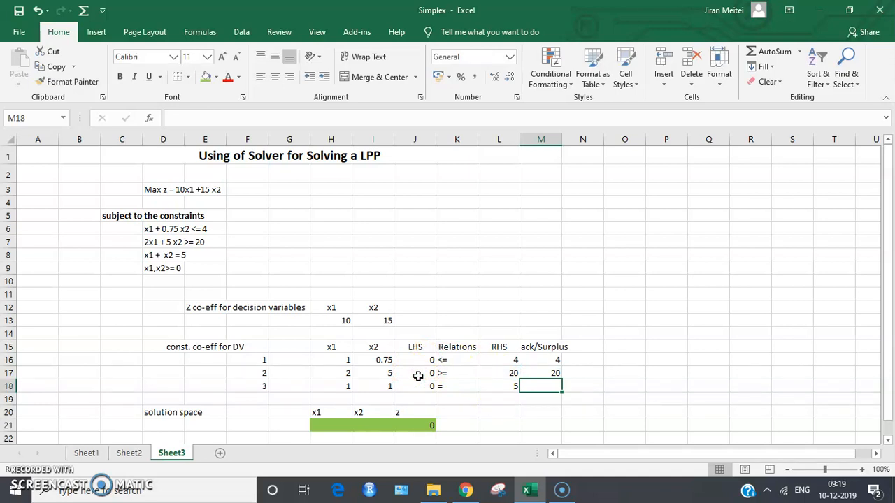
Enter the third constraint's slack/surplus formula =L18-J18 in cell M18
{"action": "type", "text": "="}
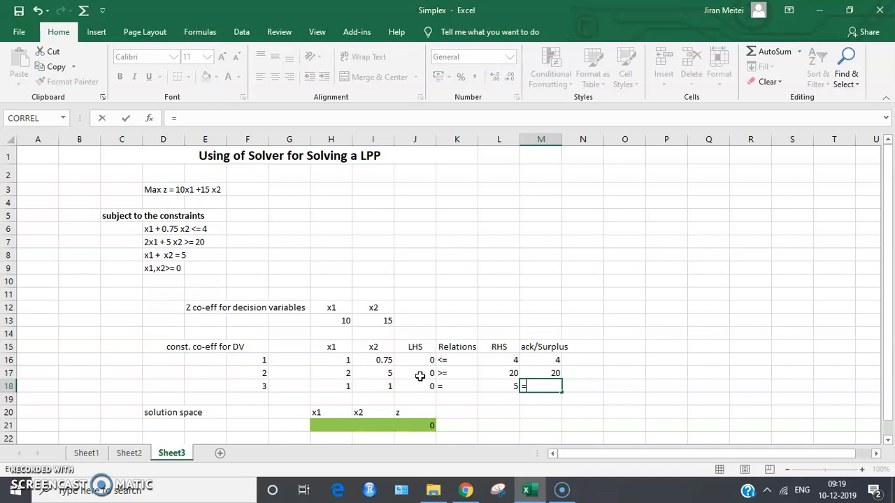
{"action": "left_click", "coordinate": [499, 392]}
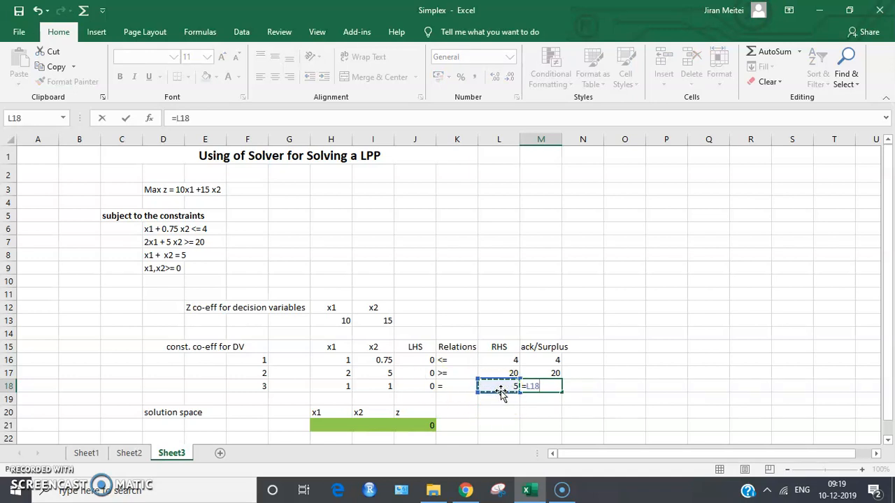
{"action": "type", "text": "-"}
{"action": "left_click", "coordinate": [423, 389]}
{"action": "key", "text": "Return"}
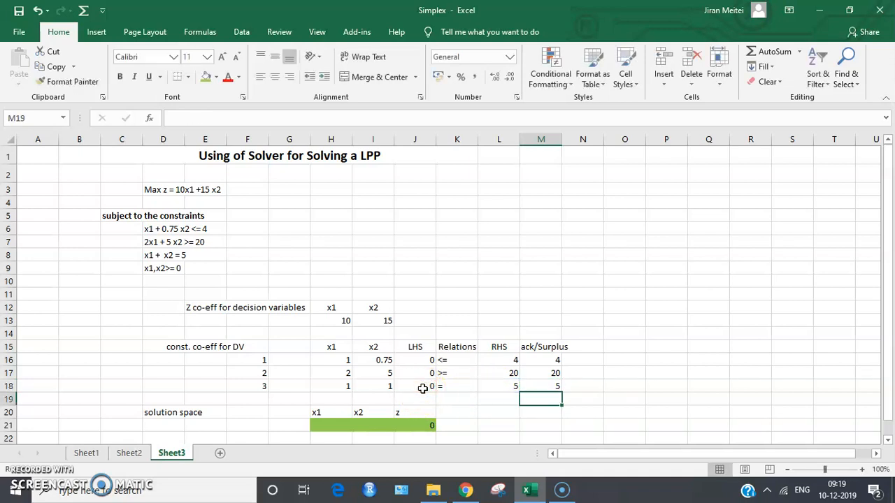
Center the solution headings and values in cells G20:J21 horizontally
{"action": "left_click", "coordinate": [655, 423]}
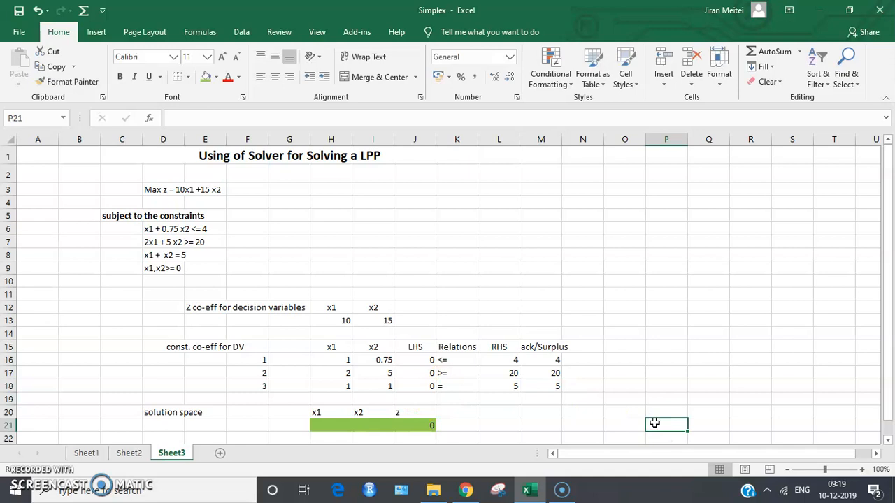
{"action": "left_click_drag", "start_coordinate": [300, 413], "coordinate": [411, 425]}
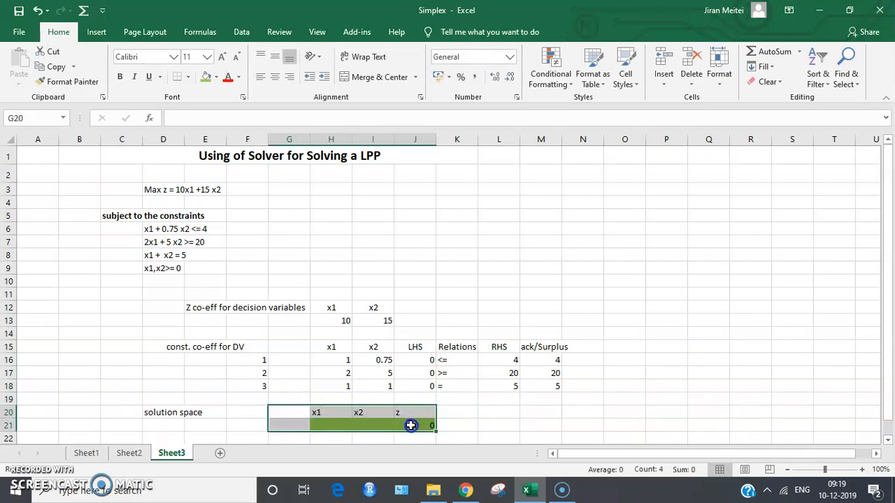
{"action": "left_click", "coordinate": [275, 77]}
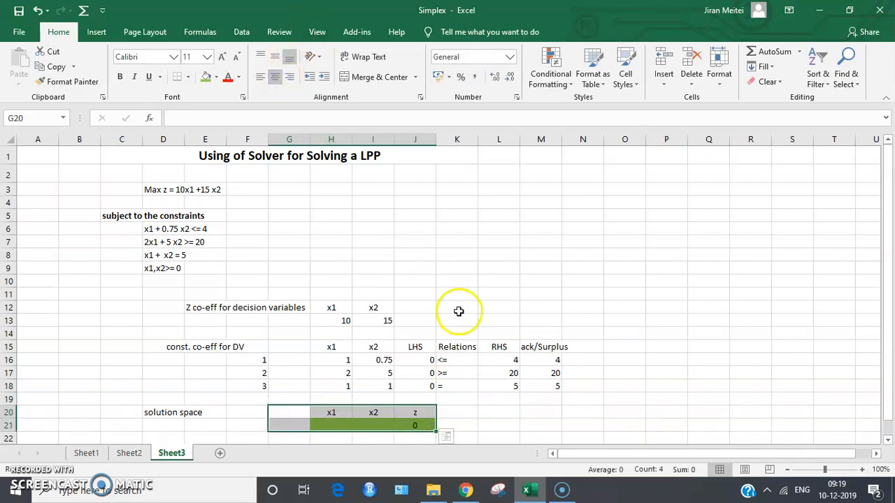
Set up Solver to maximize objective cell J21 by changing variable cells H21:I21
{"action": "left_click", "coordinate": [522, 424]}
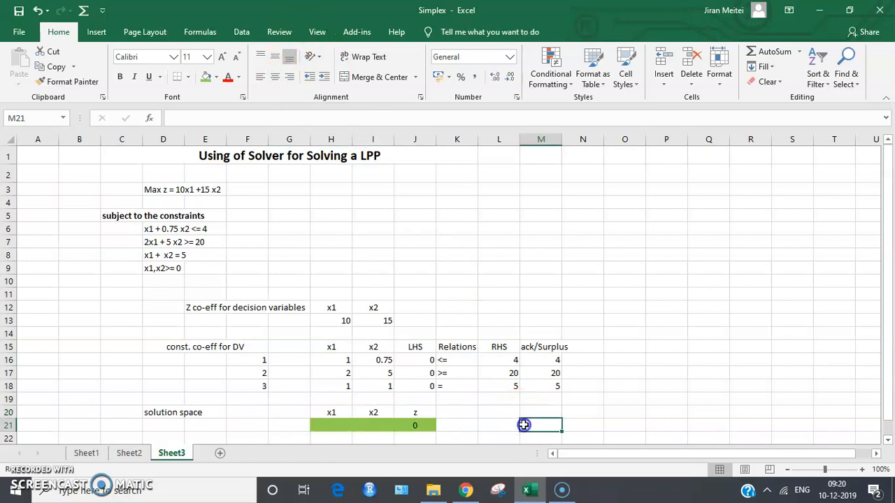
{"action": "left_click", "coordinate": [242, 32]}
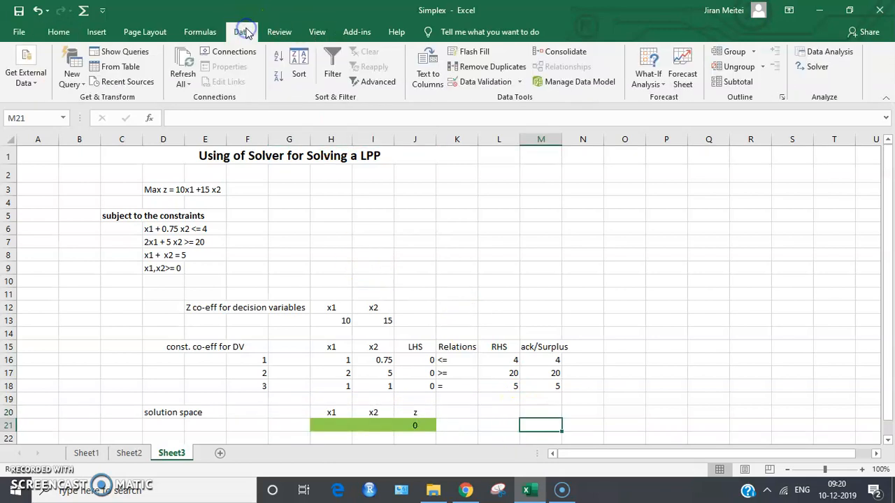
{"action": "left_click", "coordinate": [825, 72]}
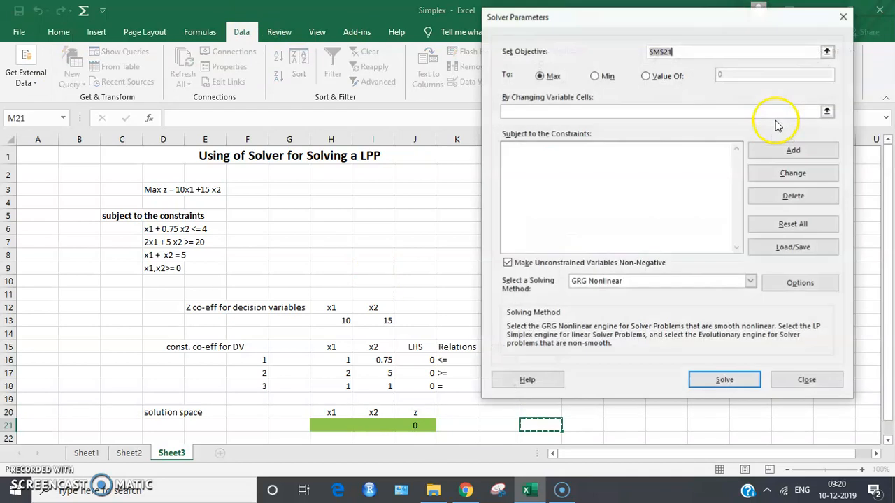
{"action": "left_click", "coordinate": [689, 52]}
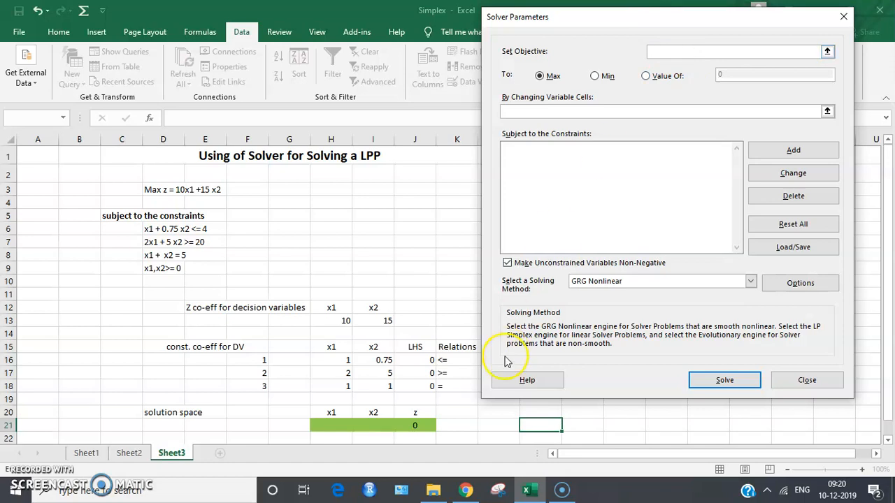
{"action": "left_click", "coordinate": [417, 422]}
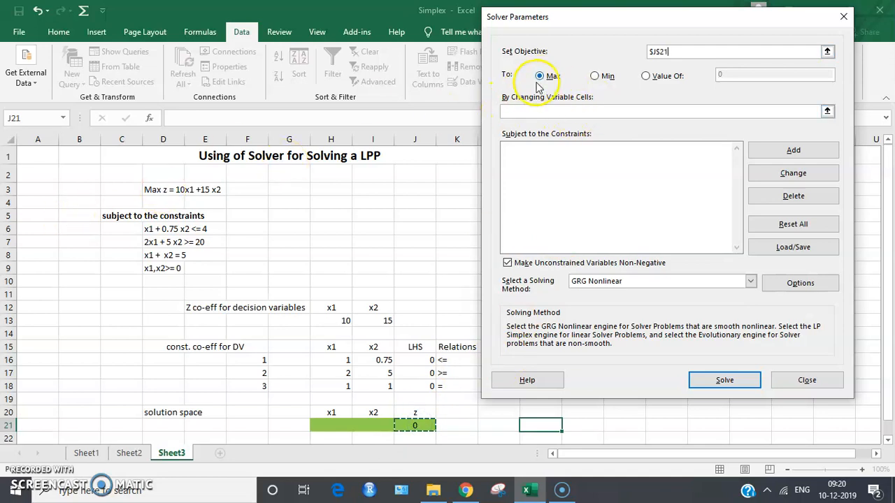
{"action": "left_click", "coordinate": [538, 111]}
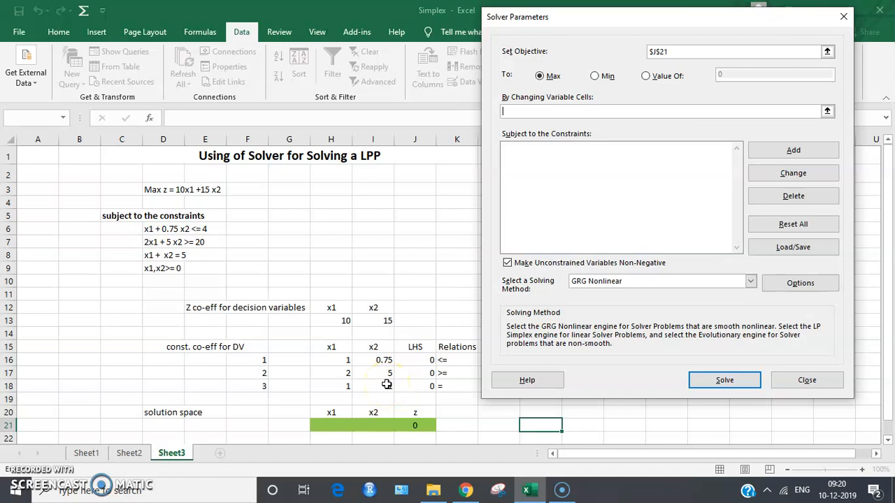
{"action": "left_click_drag", "start_coordinate": [325, 425], "coordinate": [369, 425]}
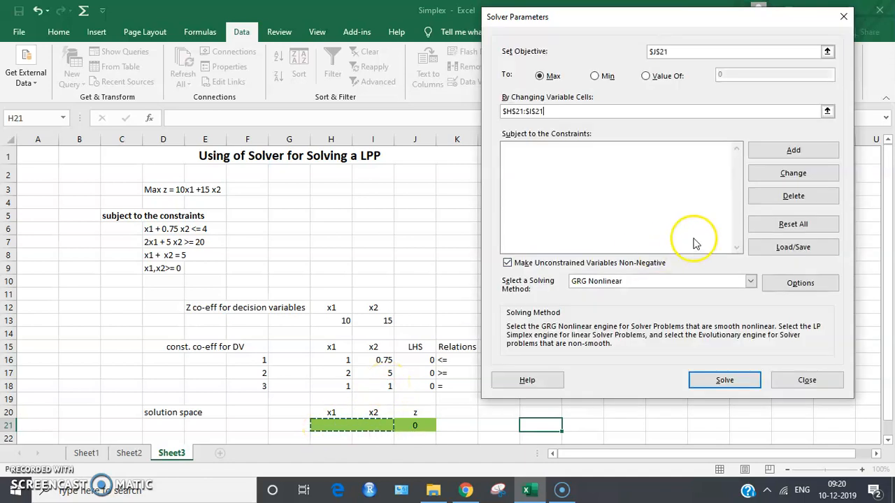
Add the first Solver constraint, requiring J16 <= L16
{"action": "left_click", "coordinate": [767, 151]}
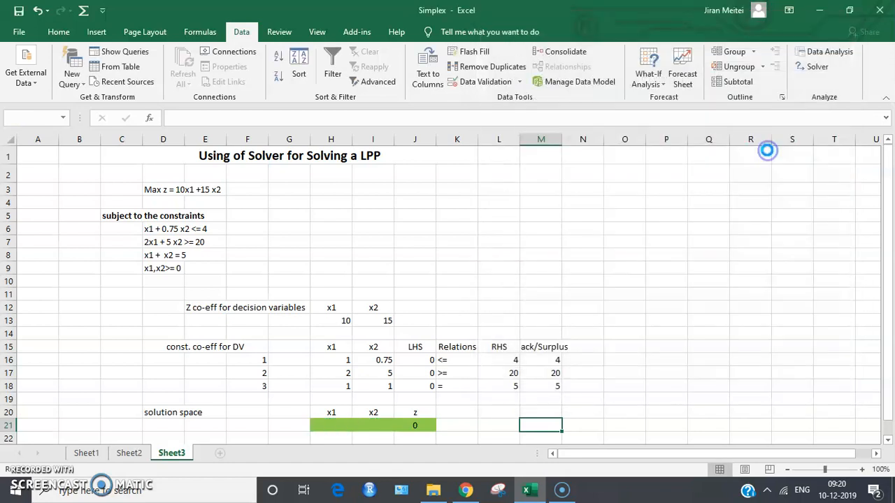
{"action": "left_click", "coordinate": [417, 362]}
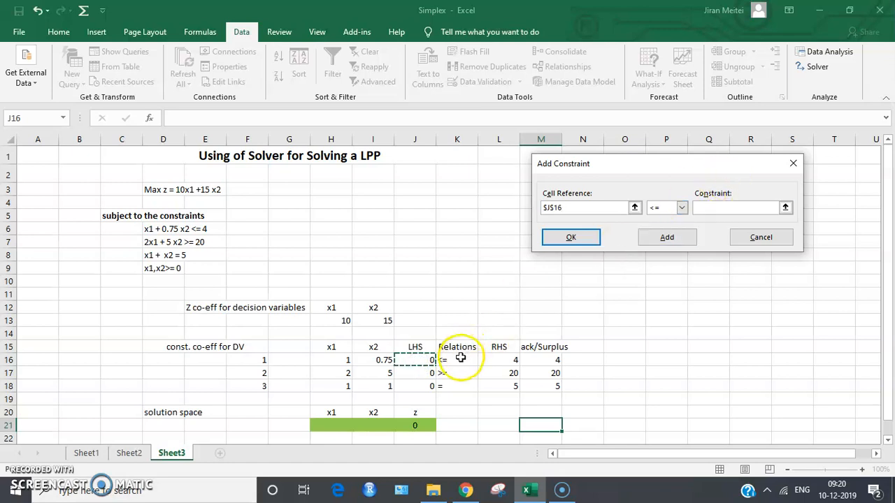
{"action": "left_click", "coordinate": [729, 207]}
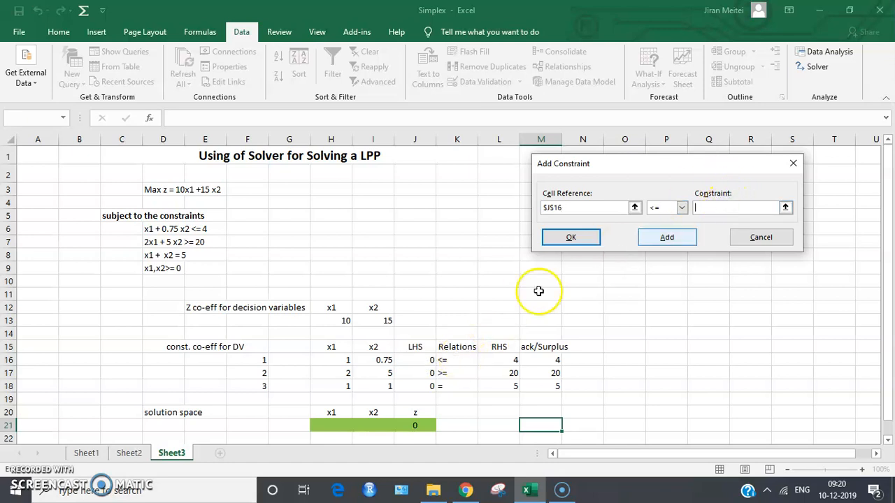
{"action": "left_click", "coordinate": [501, 360]}
{"action": "left_click", "coordinate": [655, 244]}
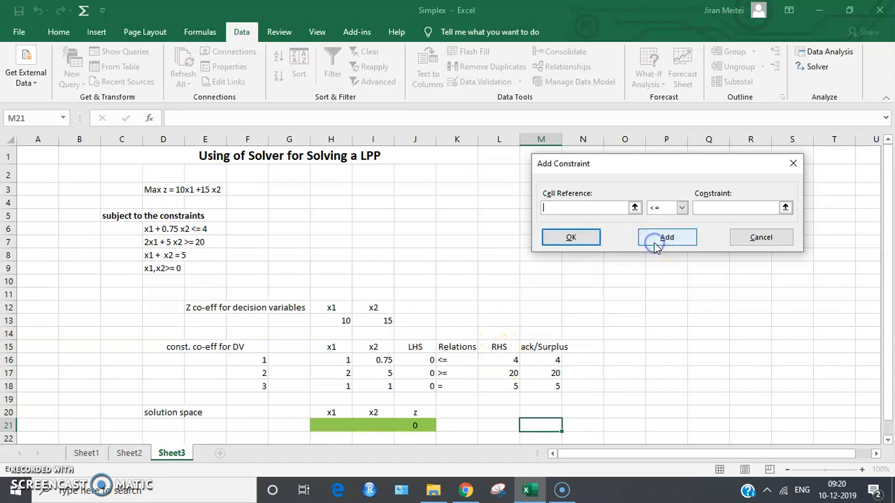
Add the second Solver constraint, requiring J17 >= L17
{"action": "left_click", "coordinate": [425, 374]}
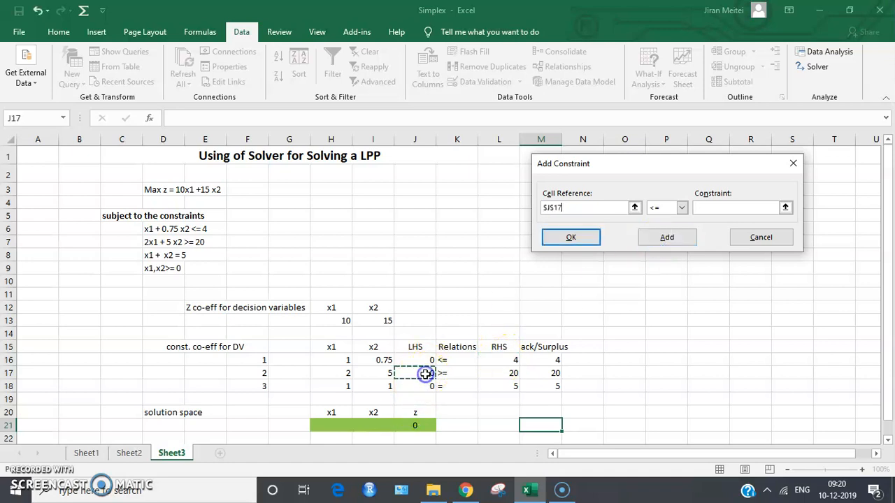
{"action": "left_click", "coordinate": [681, 207]}
{"action": "left_click", "coordinate": [655, 236]}
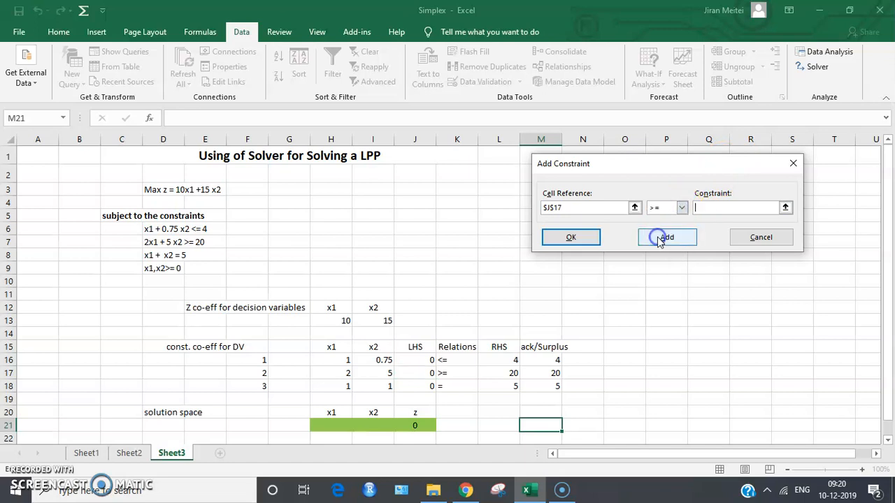
{"action": "left_click", "coordinate": [513, 373]}
{"action": "left_click", "coordinate": [655, 242]}
Add the third Solver constraint, requiring J18 = L18, and return to the Solver parameters
{"action": "left_click", "coordinate": [420, 382]}
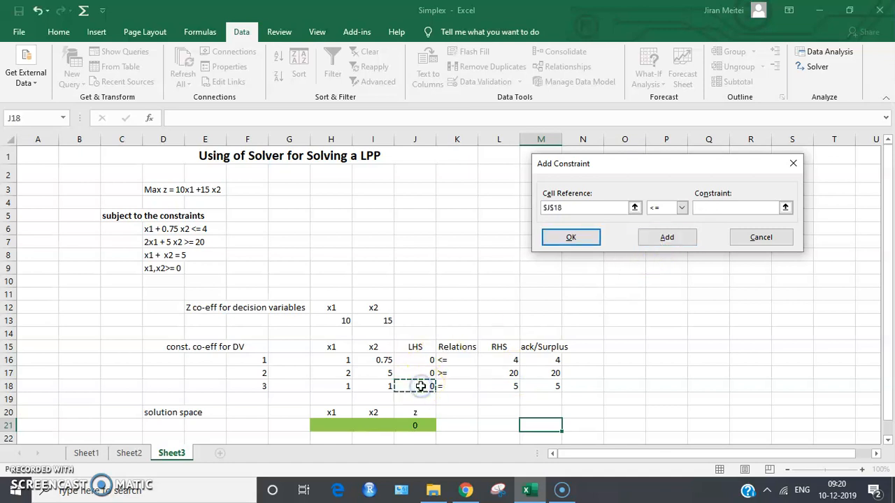
{"action": "left_click", "coordinate": [681, 207]}
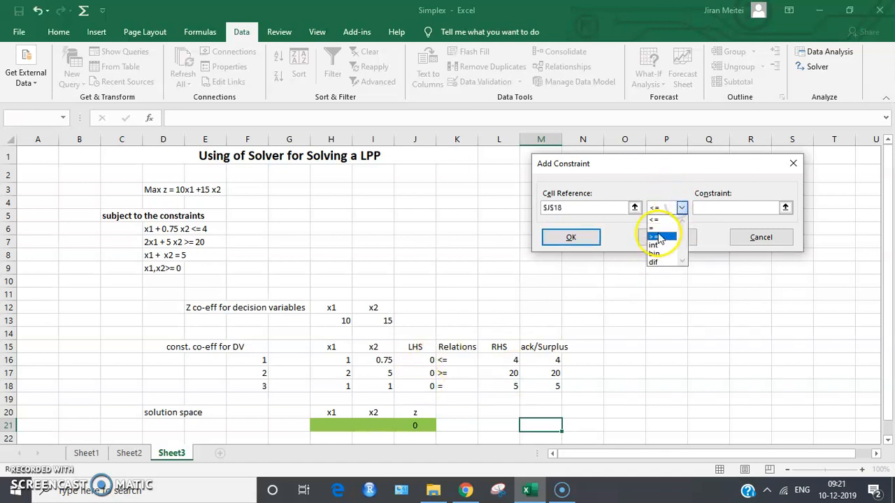
{"action": "left_click", "coordinate": [660, 231]}
{"action": "left_click", "coordinate": [514, 387]}
{"action": "left_click", "coordinate": [569, 240]}
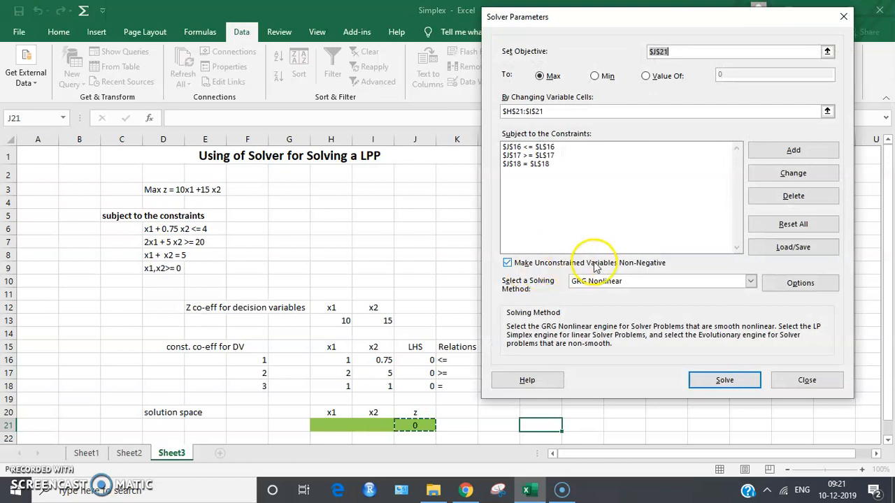
Solve the problem with the Simplex LP method and keep the Solver solution in the worksheet
{"action": "left_click", "coordinate": [647, 283]}
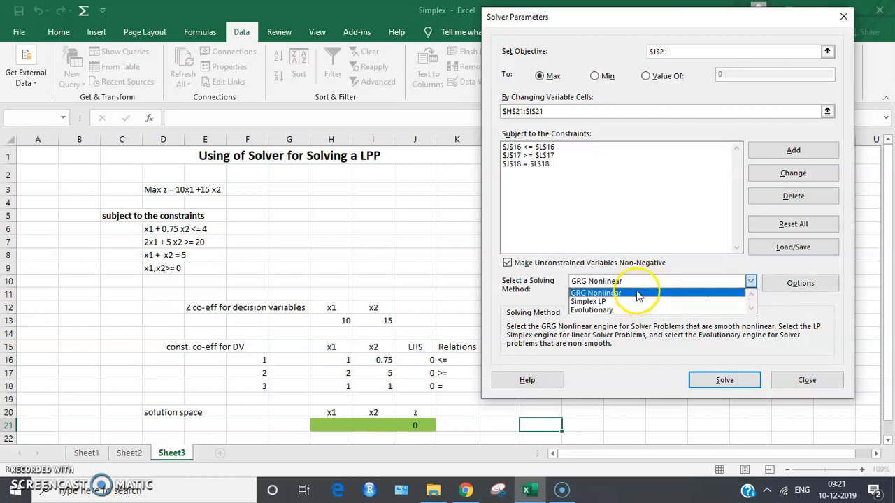
{"action": "left_click", "coordinate": [637, 301]}
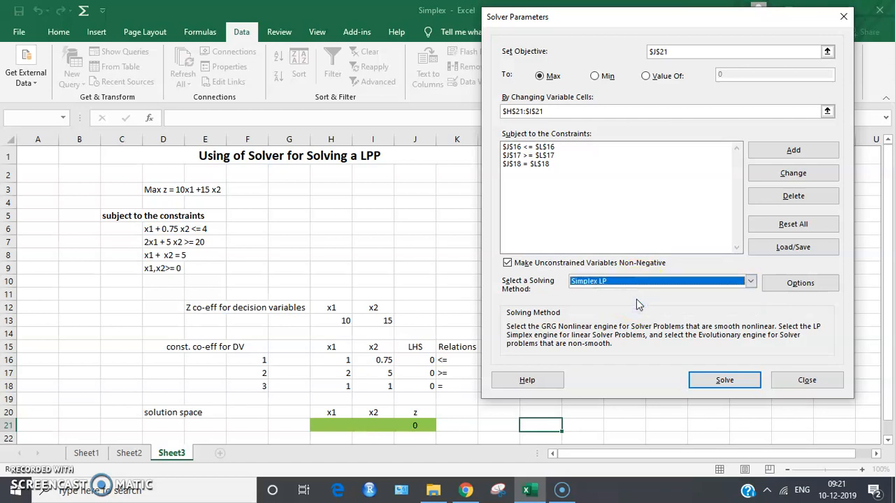
{"action": "left_click", "coordinate": [697, 381]}
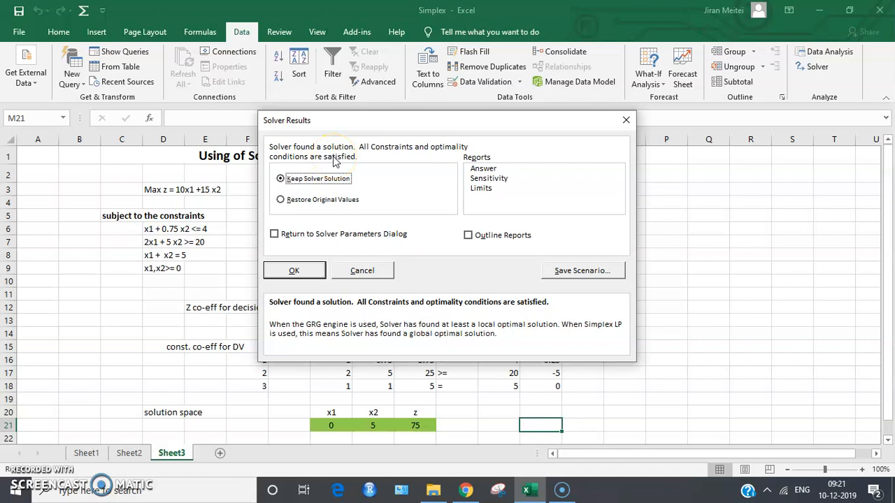
{"action": "left_click", "coordinate": [294, 273]}
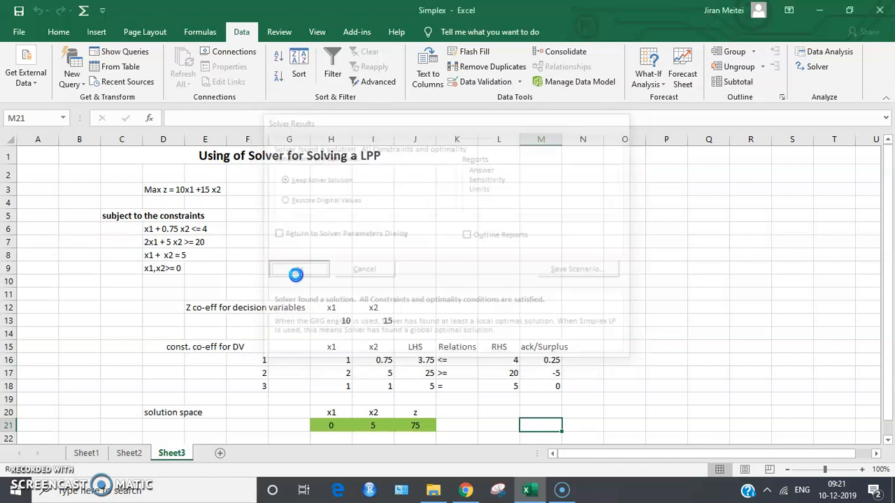